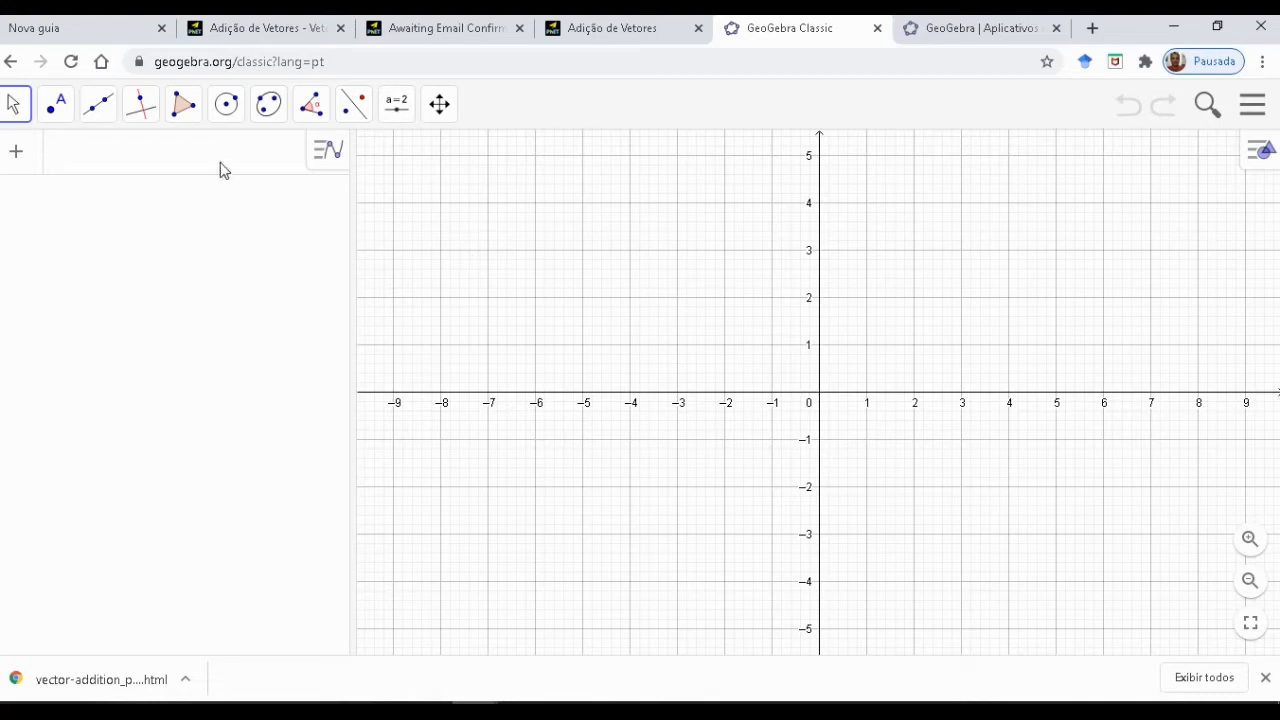
- Draw a vector from the origin to the point (0, 4) on the y-axis
left_click(18, 117)
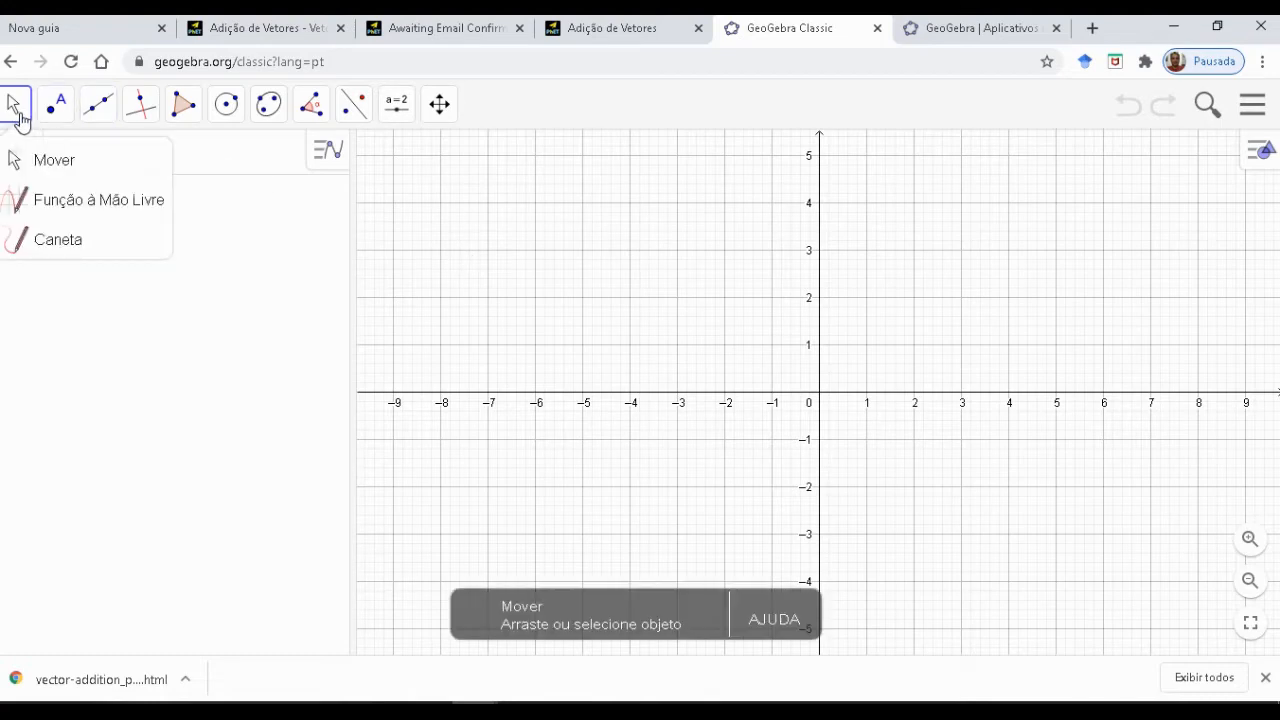
left_click(84, 170)
left_click_drag(659, 227, 497, 263)
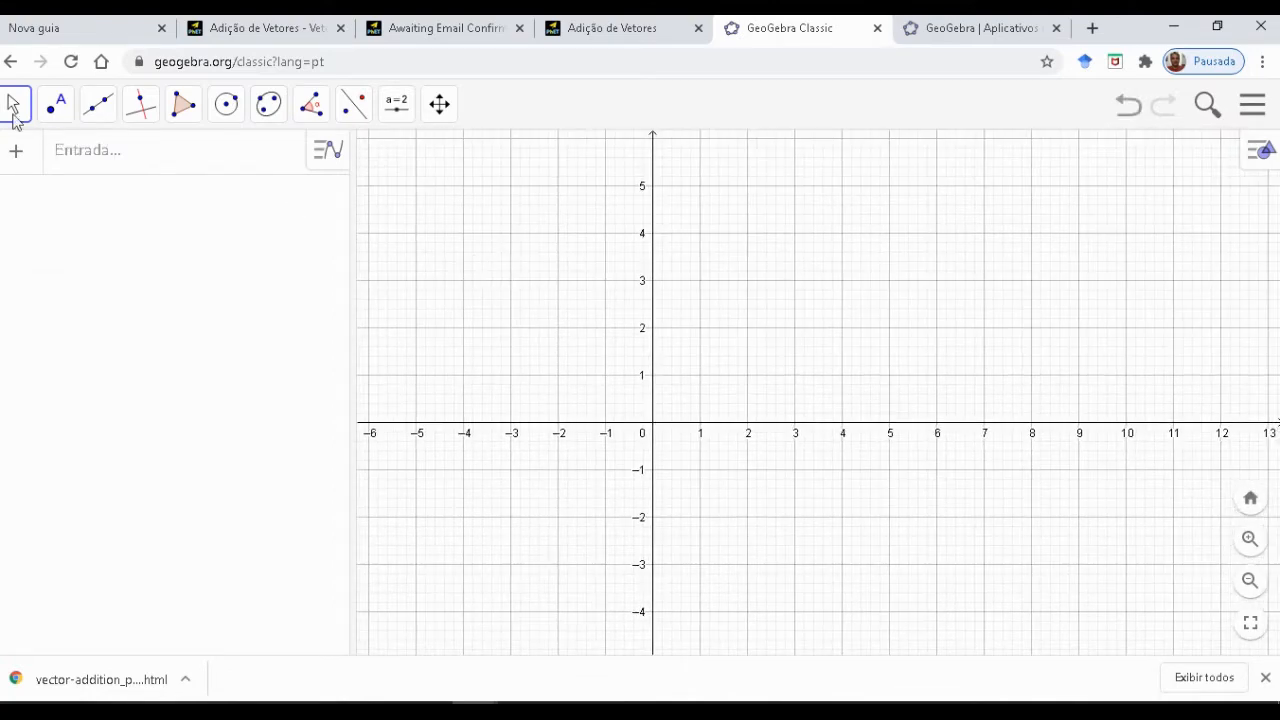
left_click(100, 117)
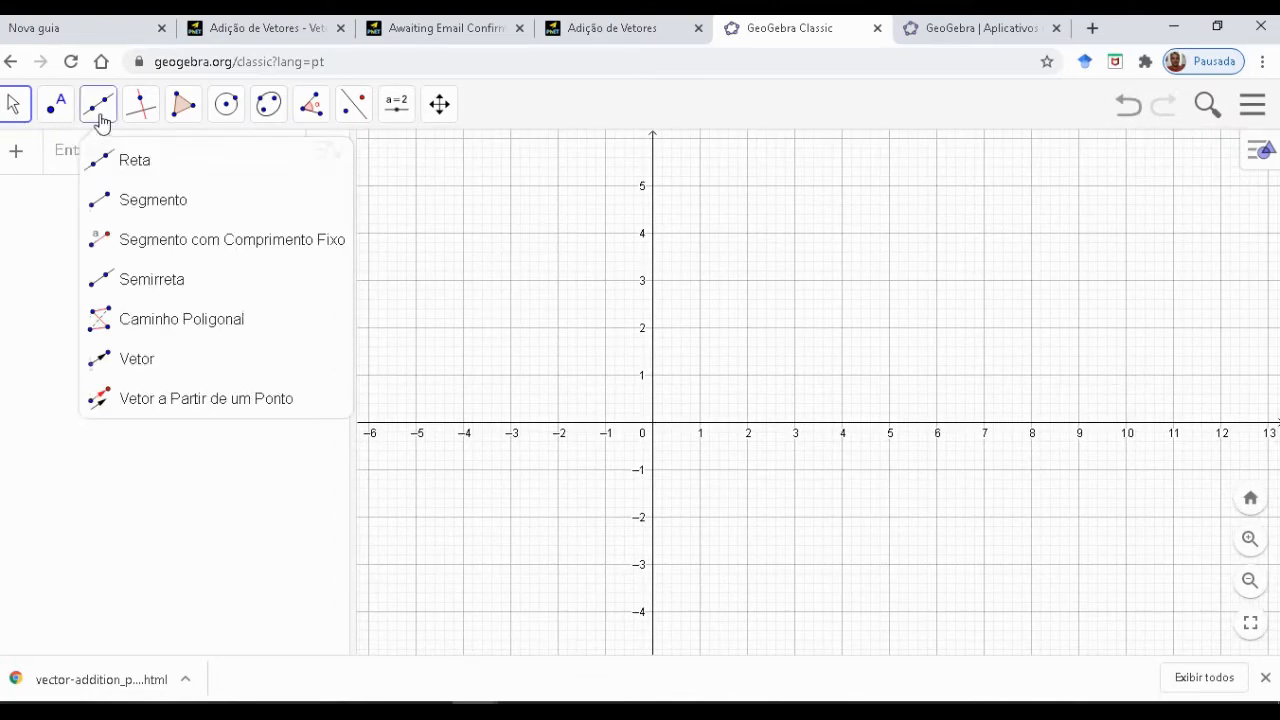
left_click(211, 372)
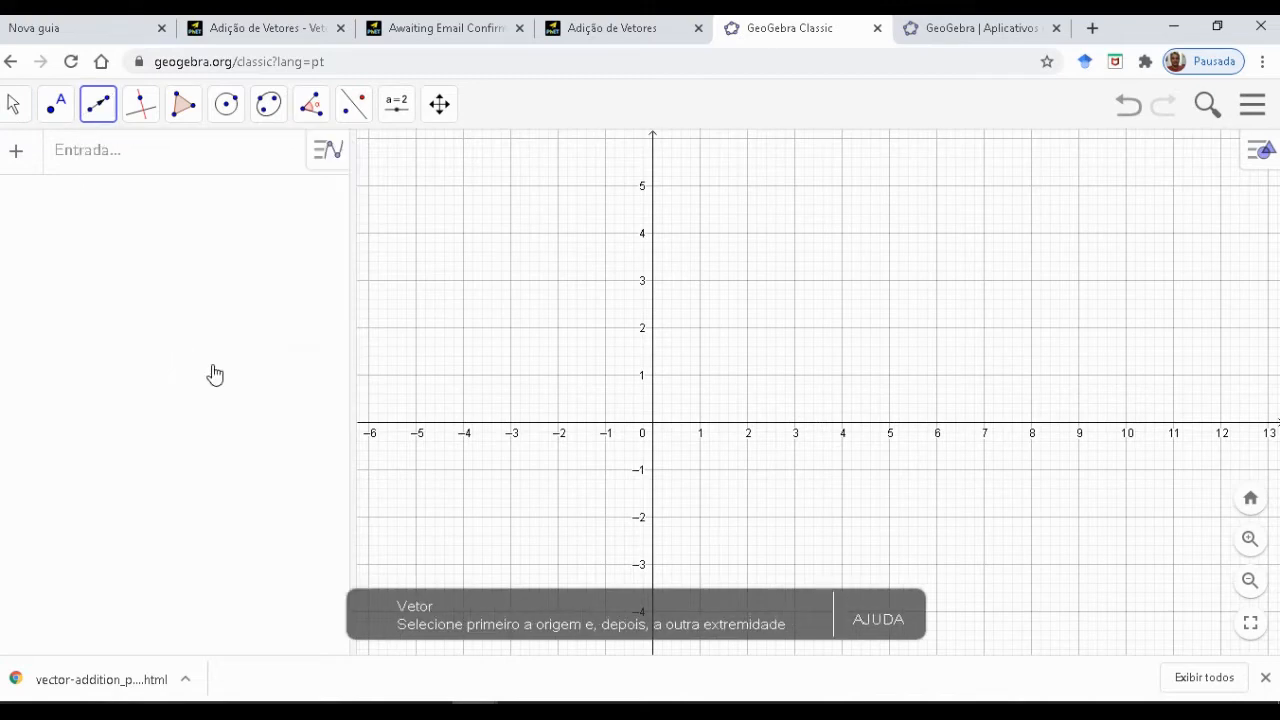
left_click(650, 425)
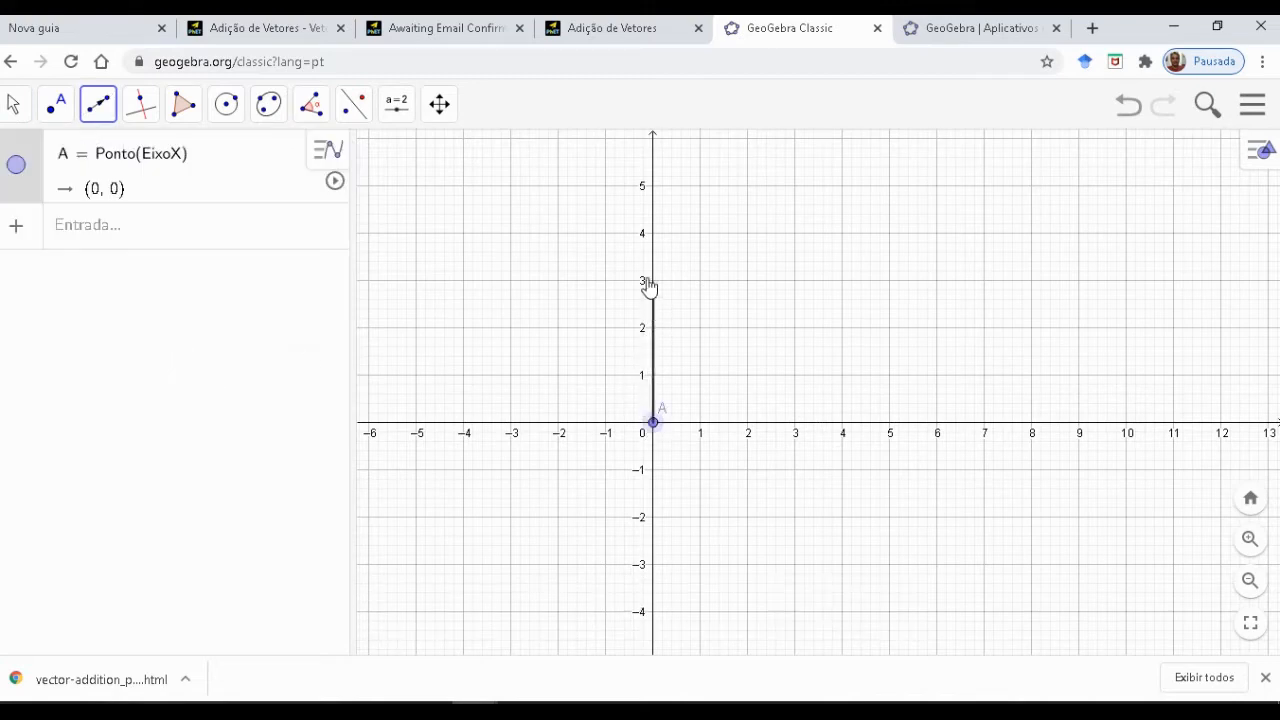
left_click(653, 240)
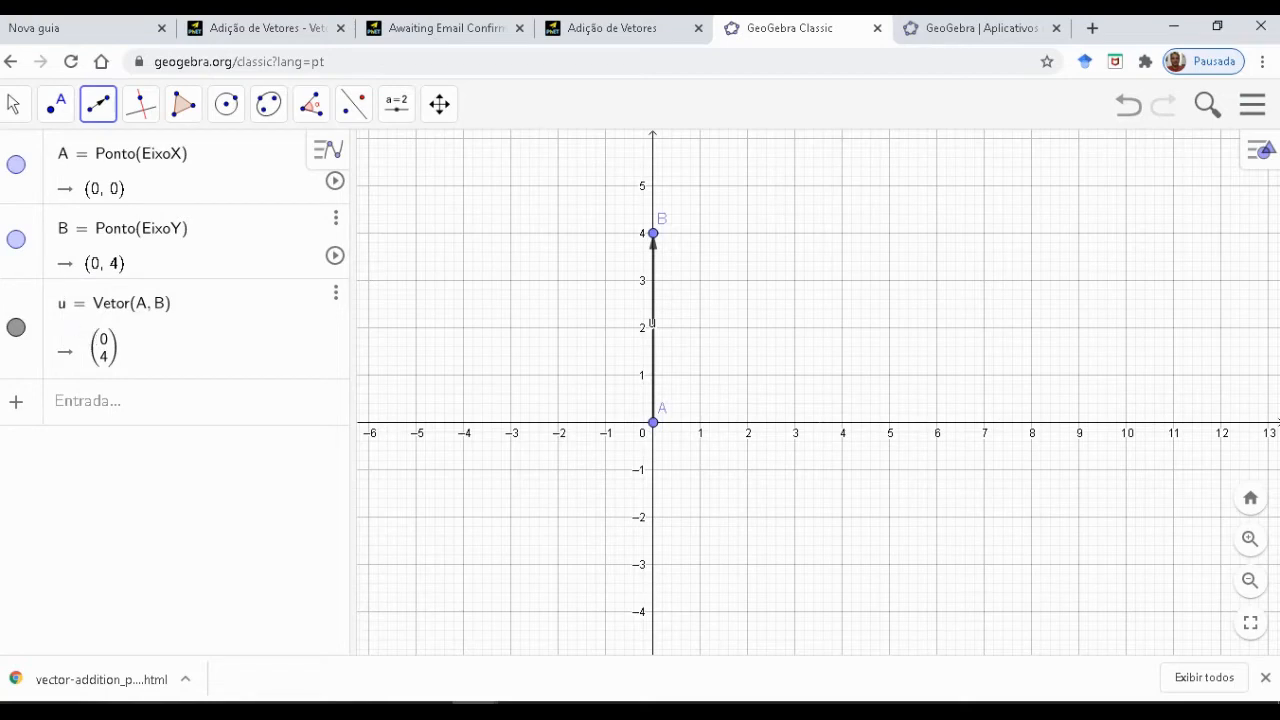
- Draw a second vector from point A at the origin to (6, 0) on the x-axis
left_click(14, 106)
left_click(51, 166)
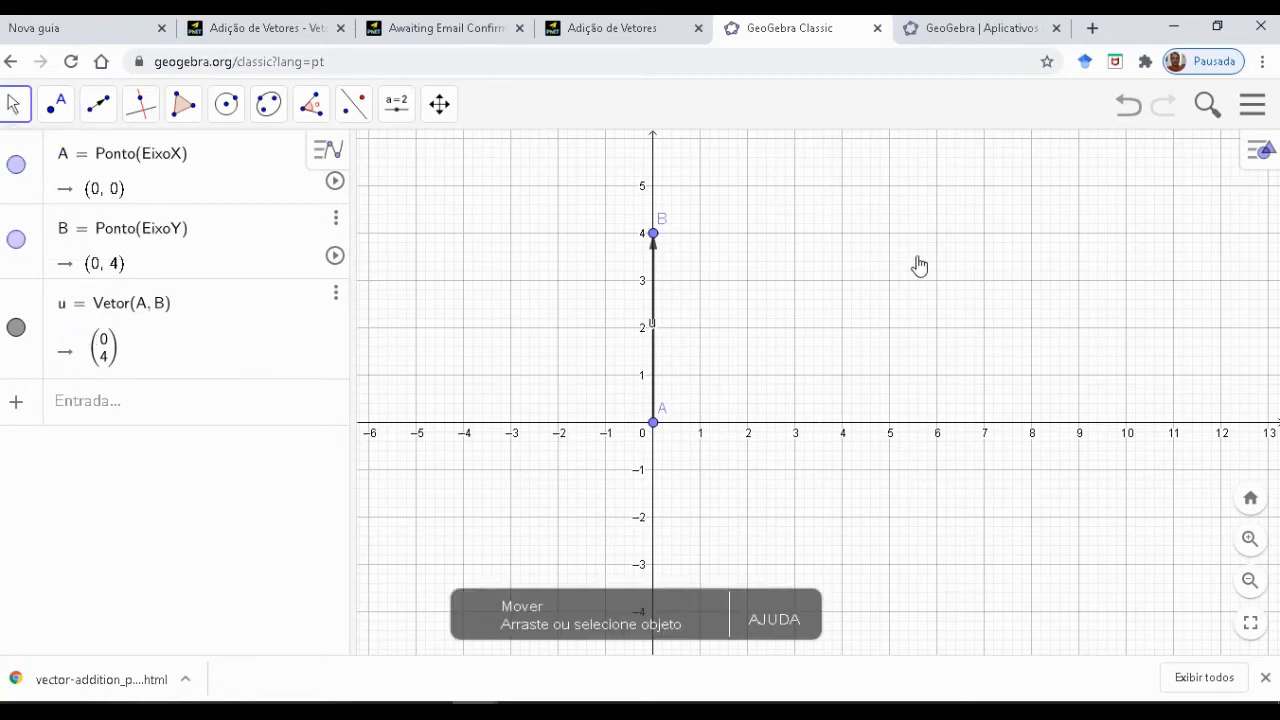
left_click_drag(919, 265, 724, 222)
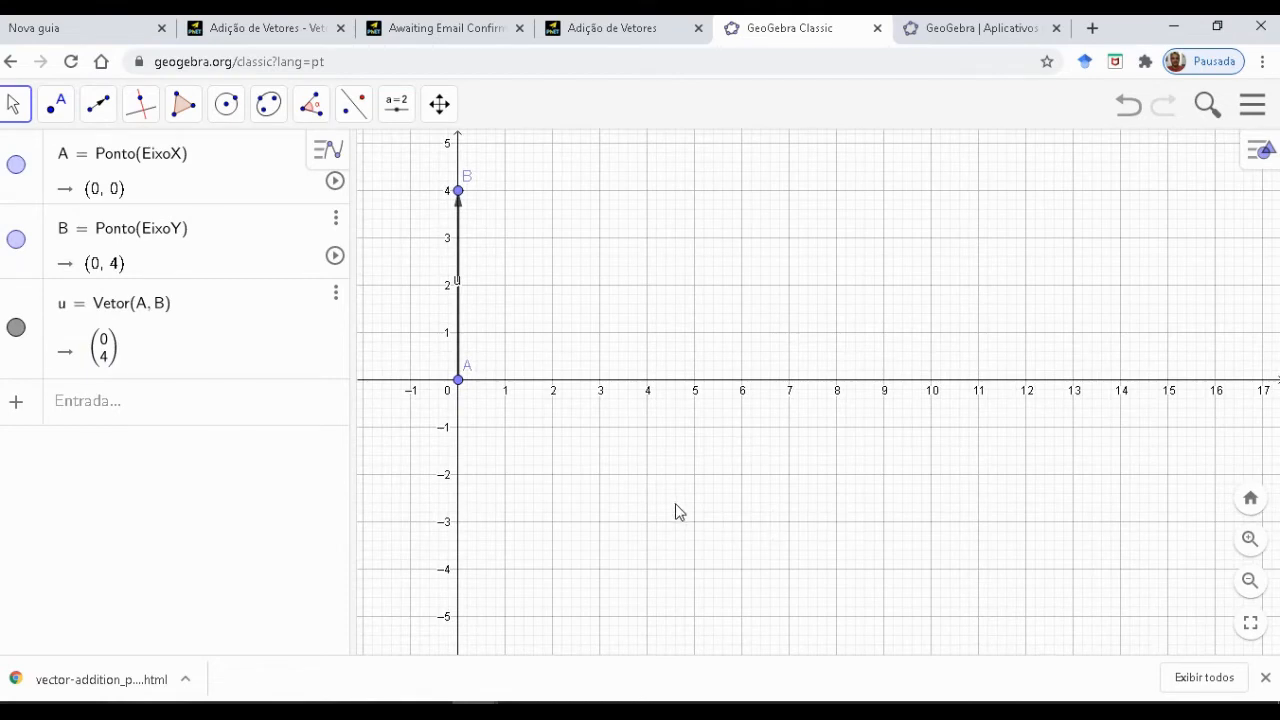
left_click(100, 115)
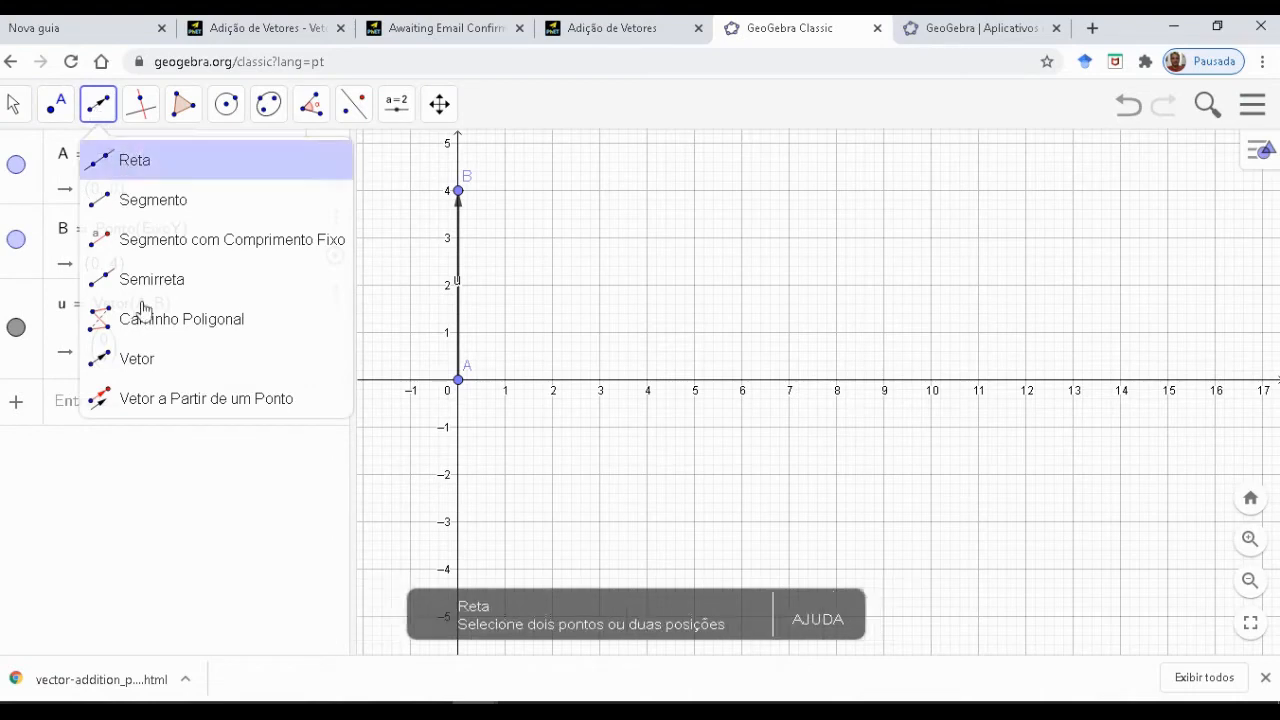
left_click(150, 362)
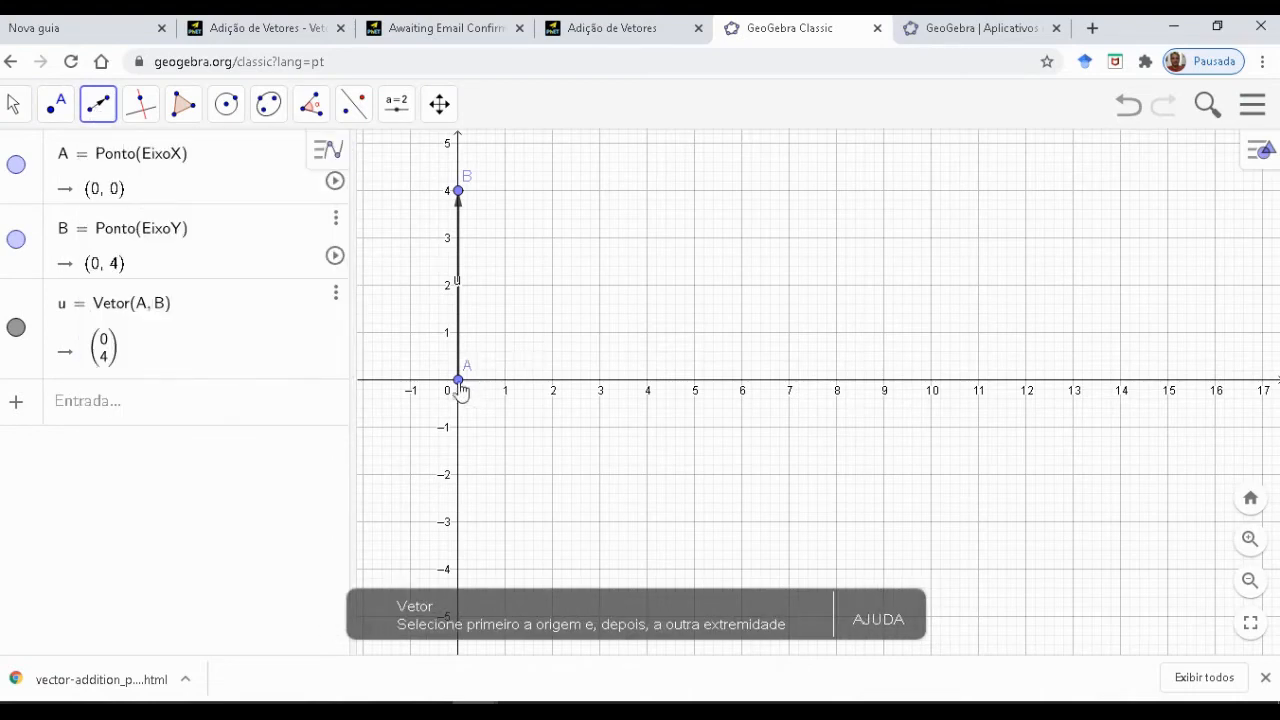
left_click(459, 381)
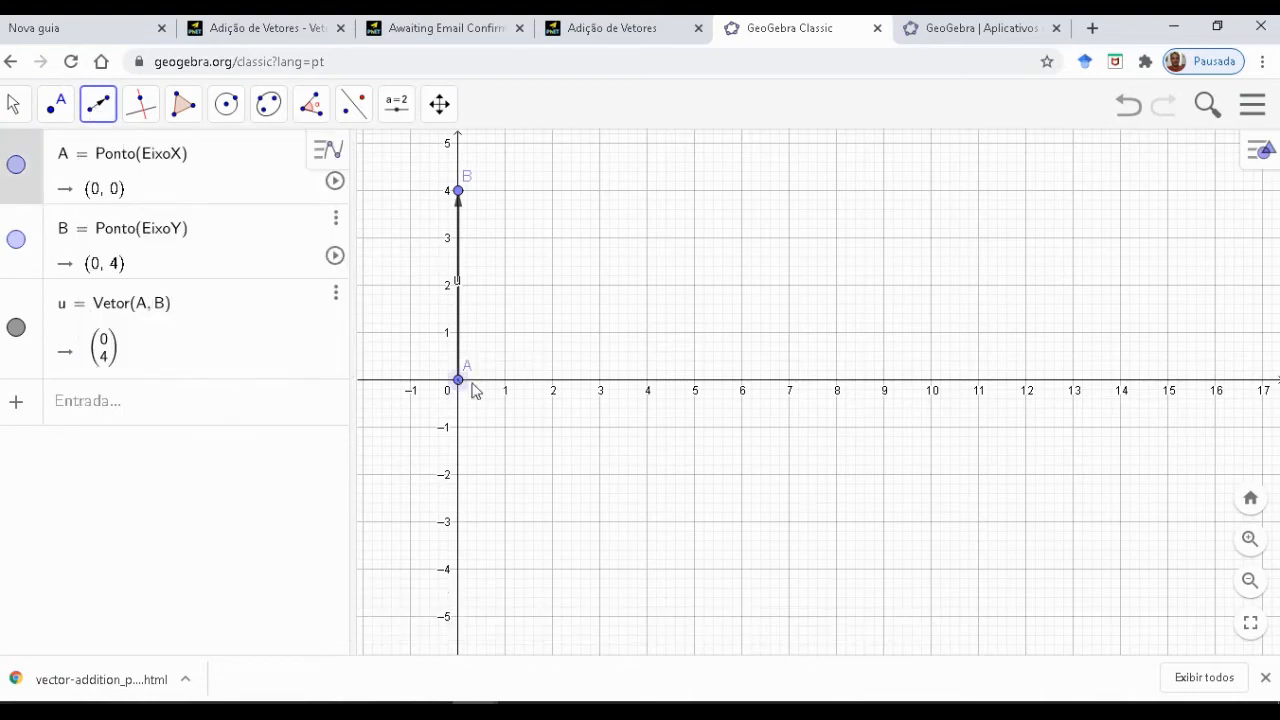
left_click(742, 381)
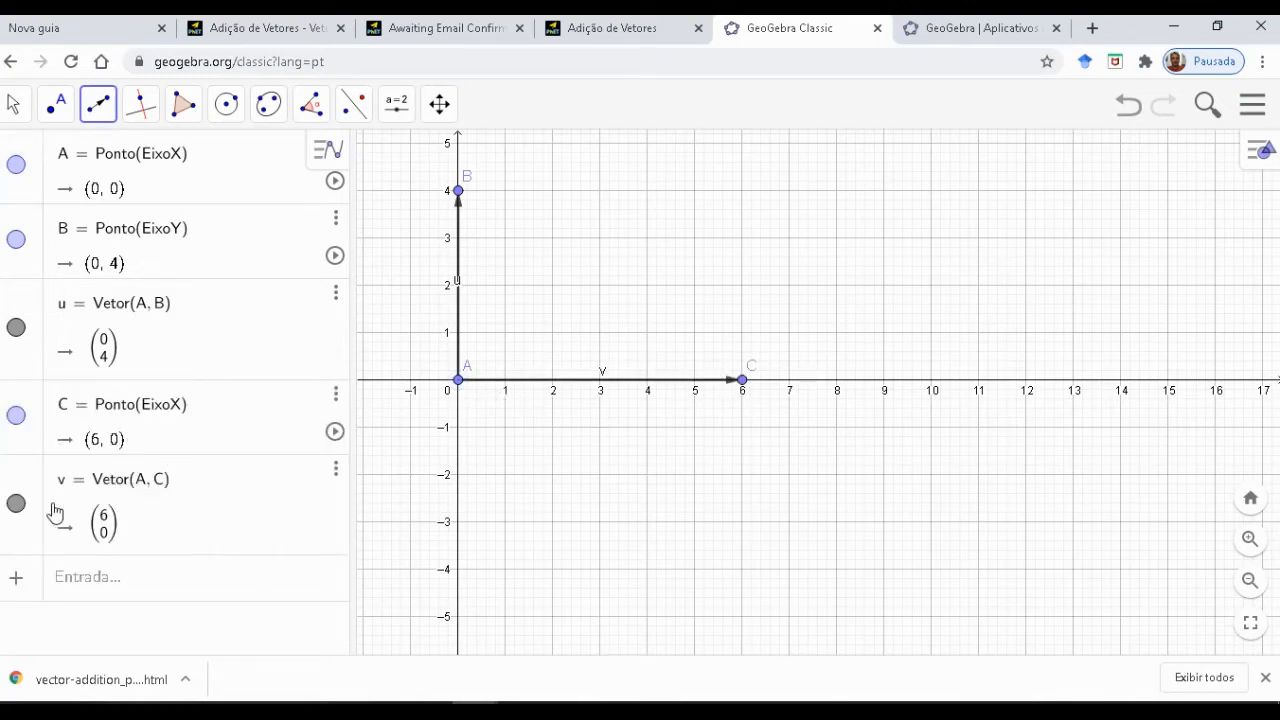
- Define the resultant vector w as the sum u + v
left_click(13, 103)
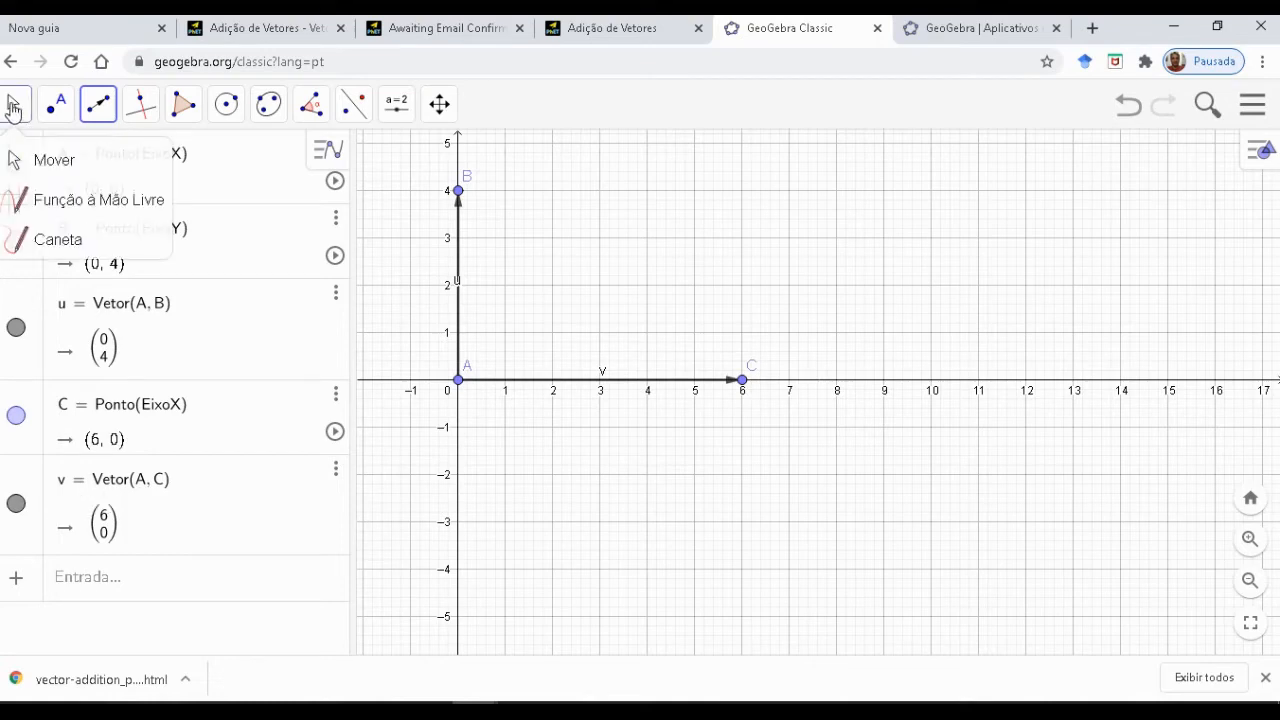
left_click(66, 172)
left_click_drag(523, 249, 583, 226)
left_click(176, 580)
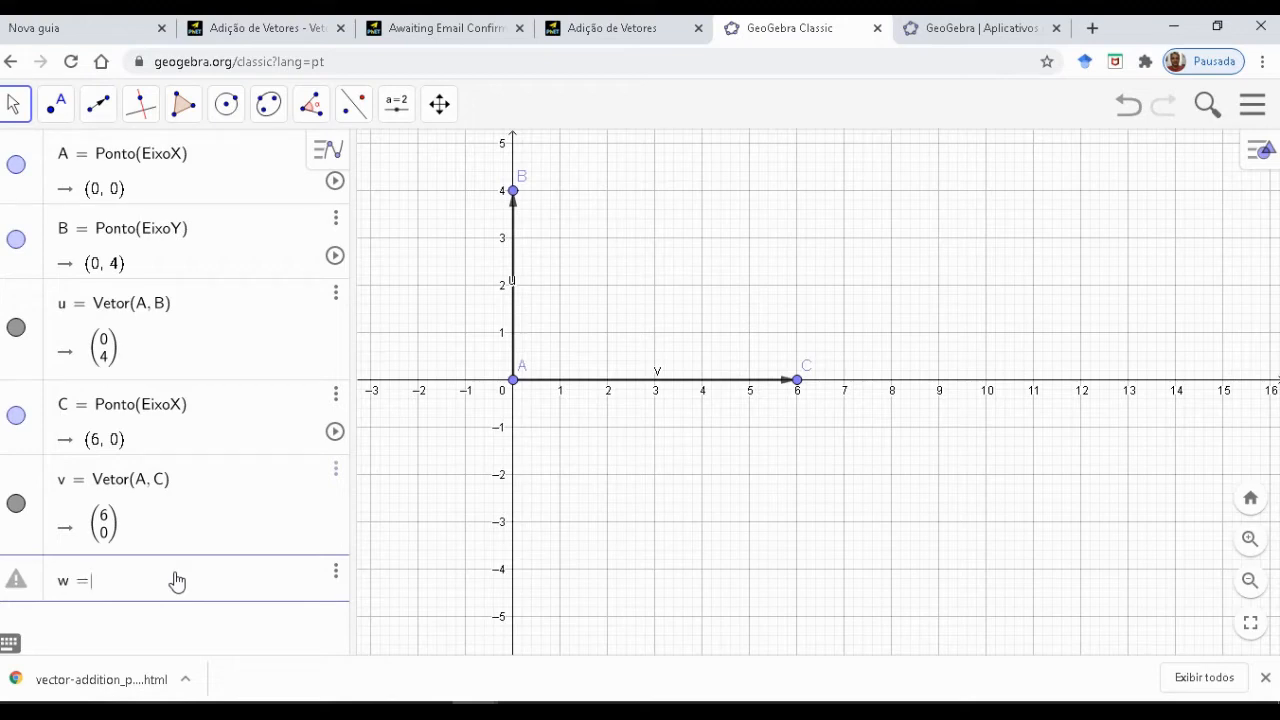
type("u+v")
key("Return")
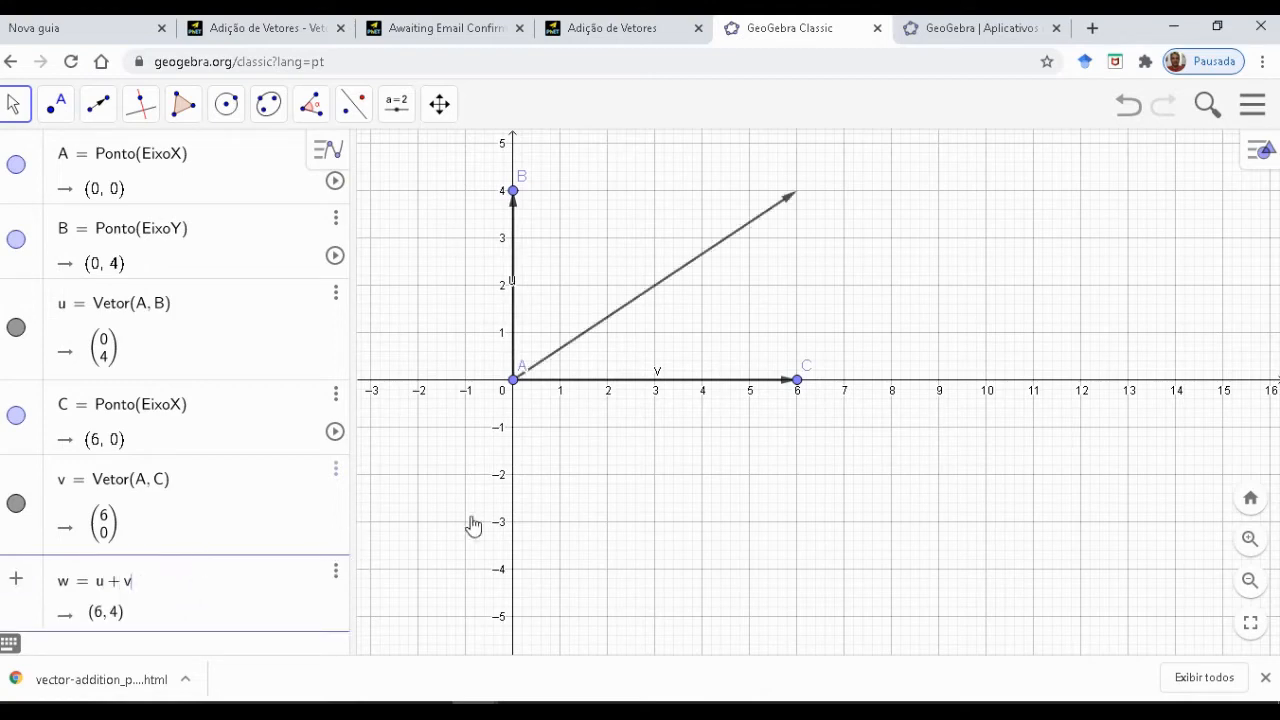
key("Return")
- Change the colour of vector w to red (255, 0, 0)
right_click(705, 256)
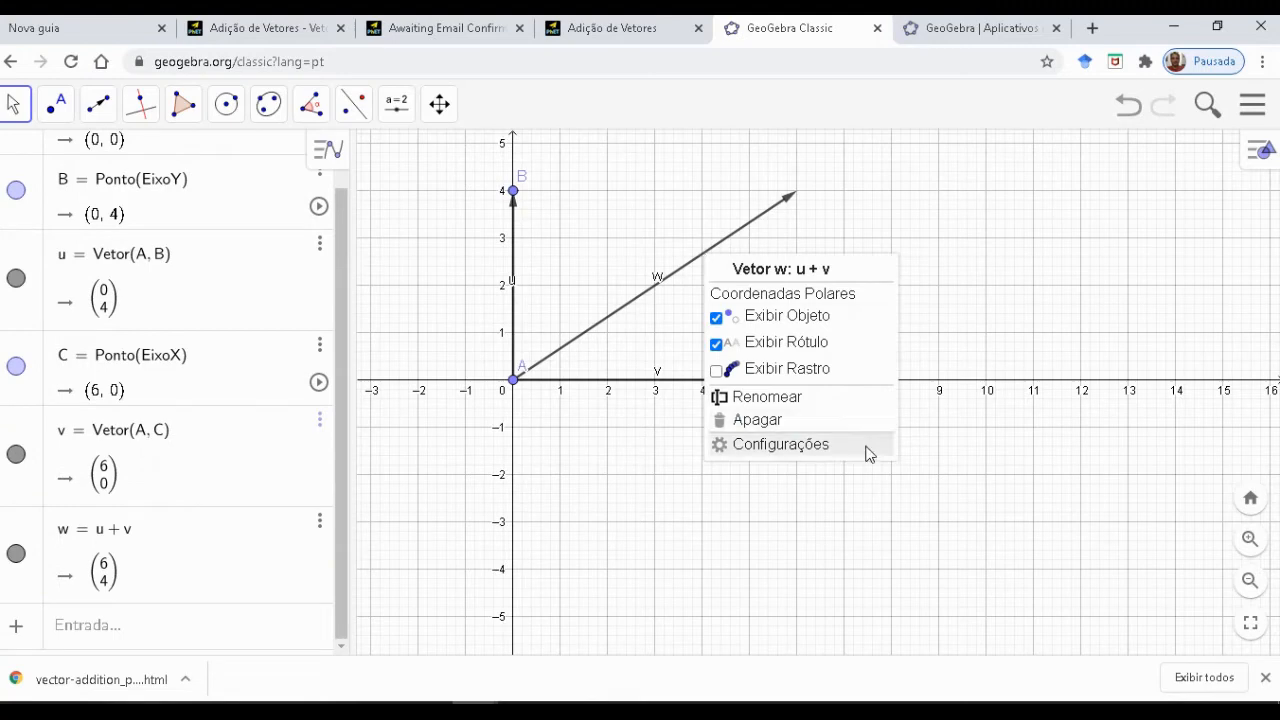
left_click(815, 443)
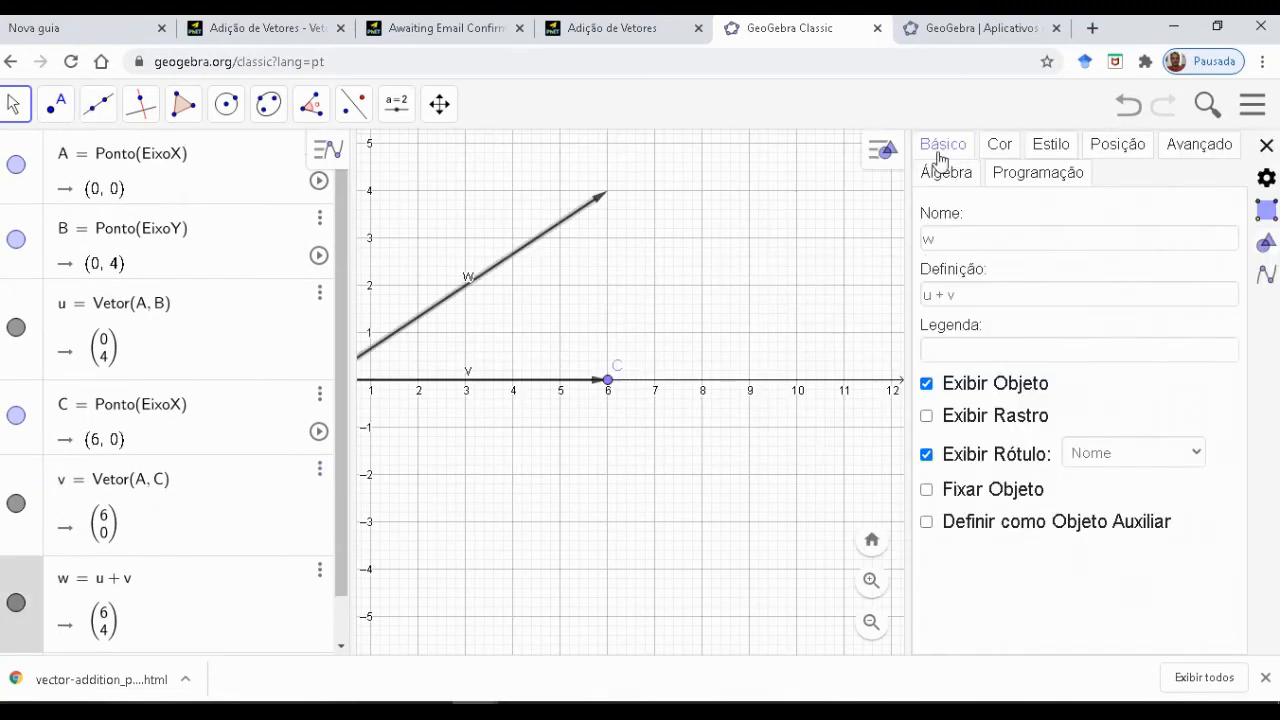
left_click(998, 146)
left_click(955, 226)
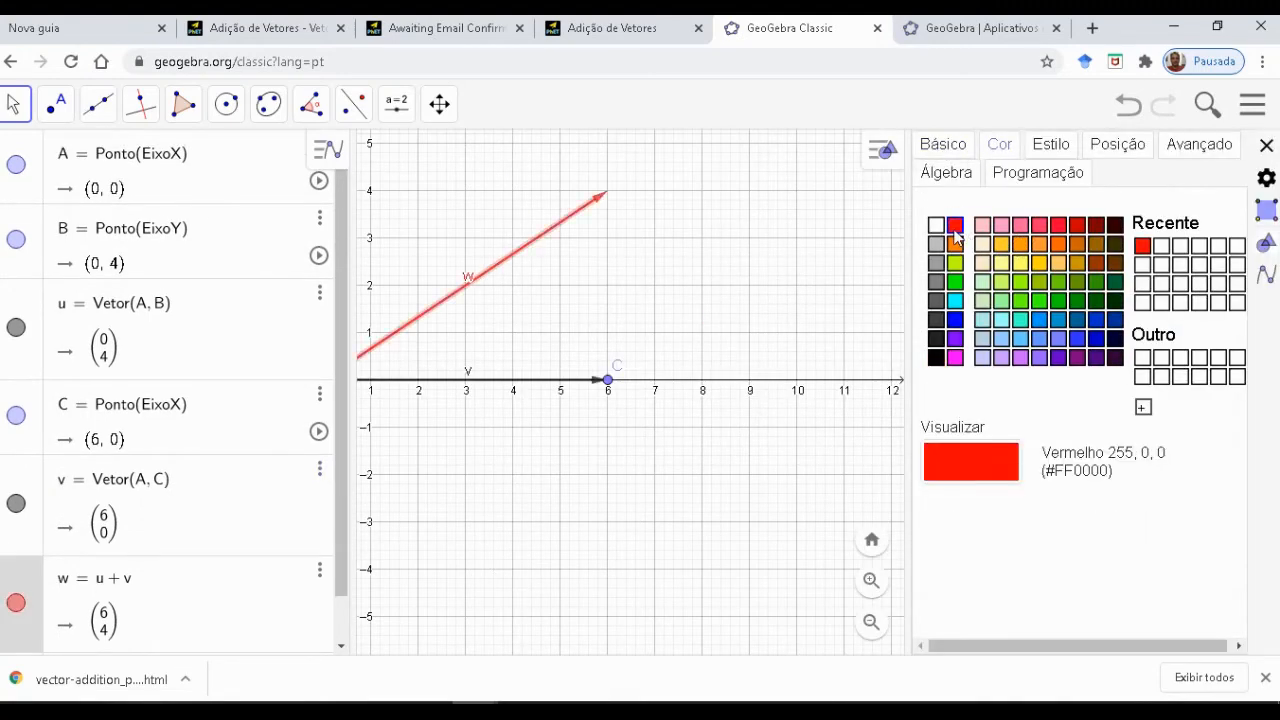
left_click(1266, 147)
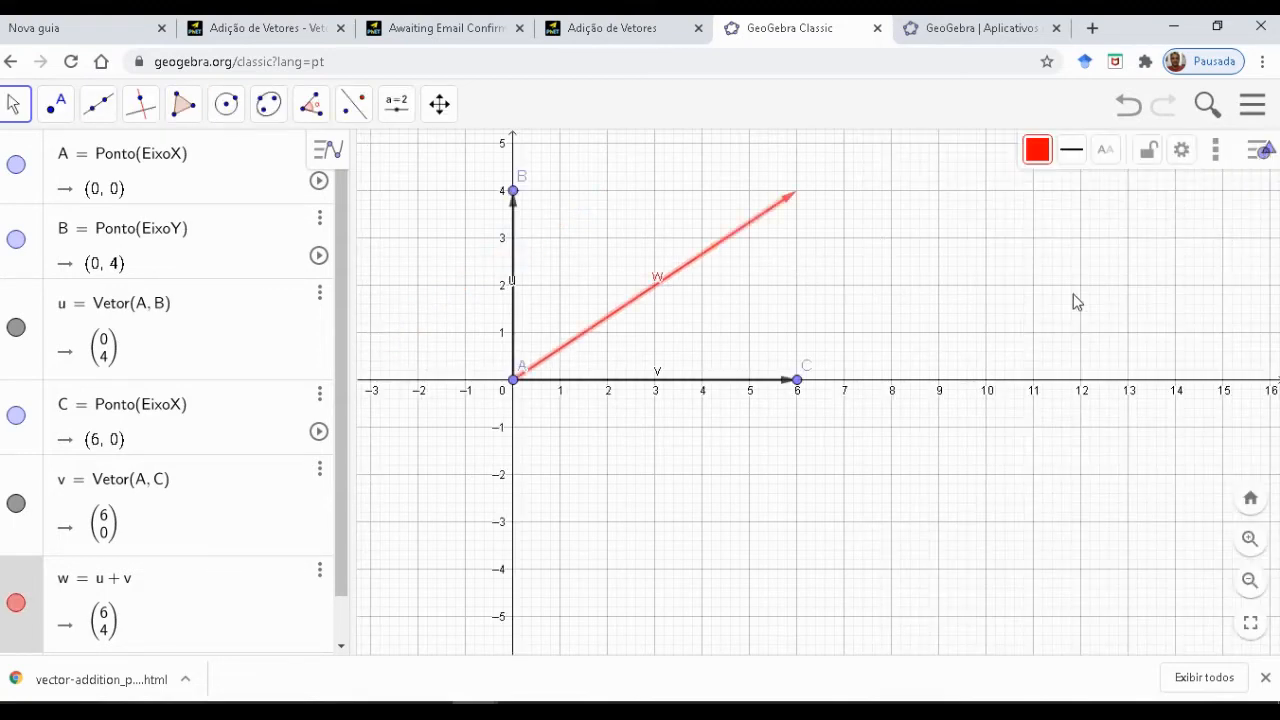
- Shorten the horizontal vector v by moving its end point C along the x-axis to (3, 0)
left_click(57, 103)
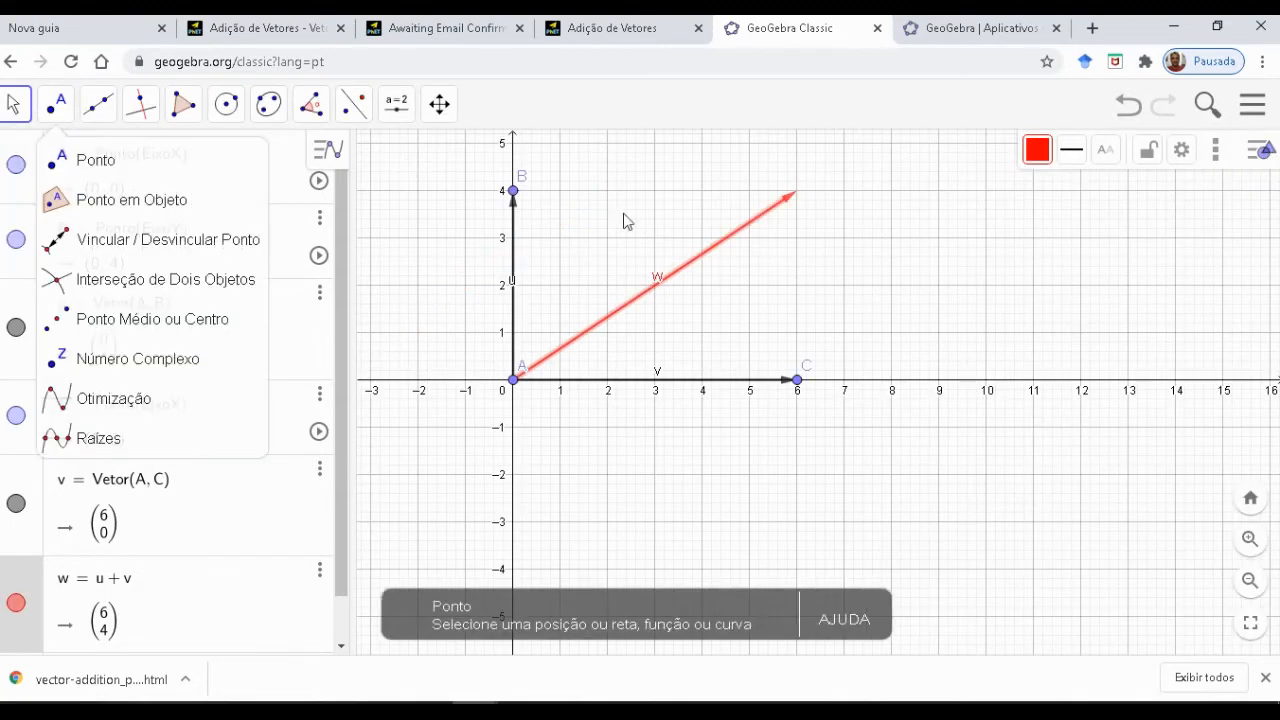
left_click(18, 105)
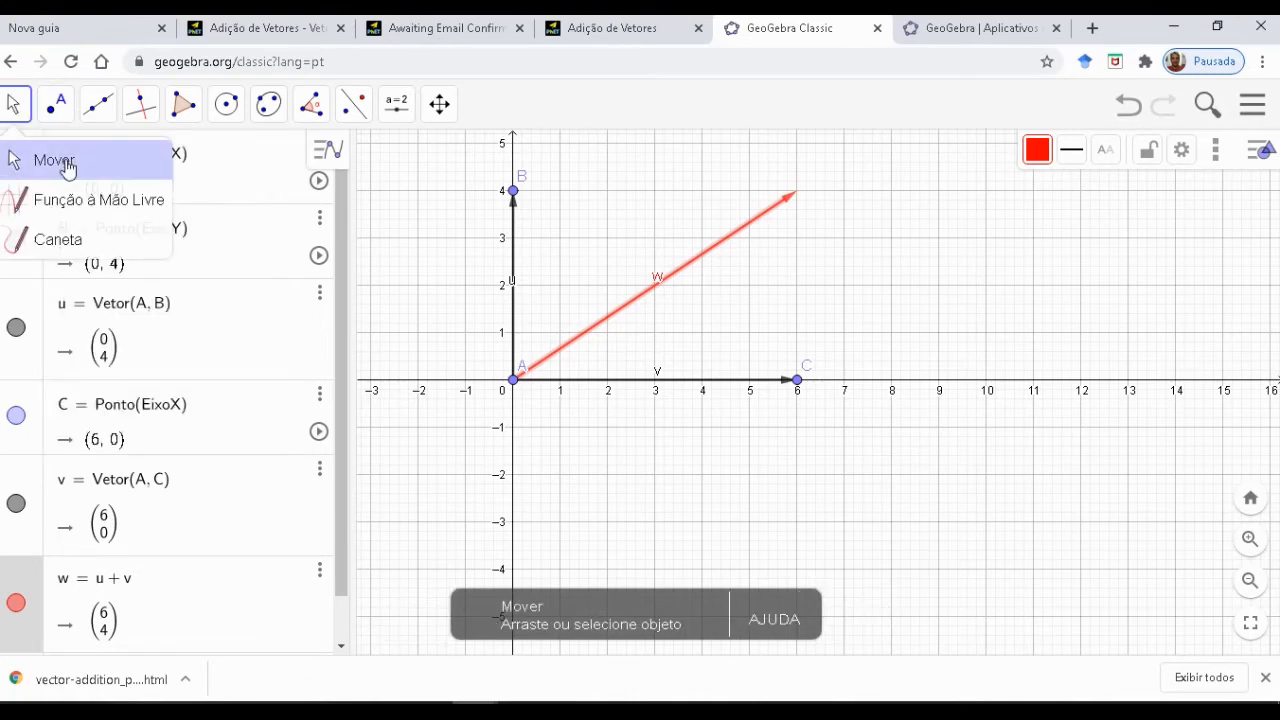
left_click_drag(868, 320, 963, 374)
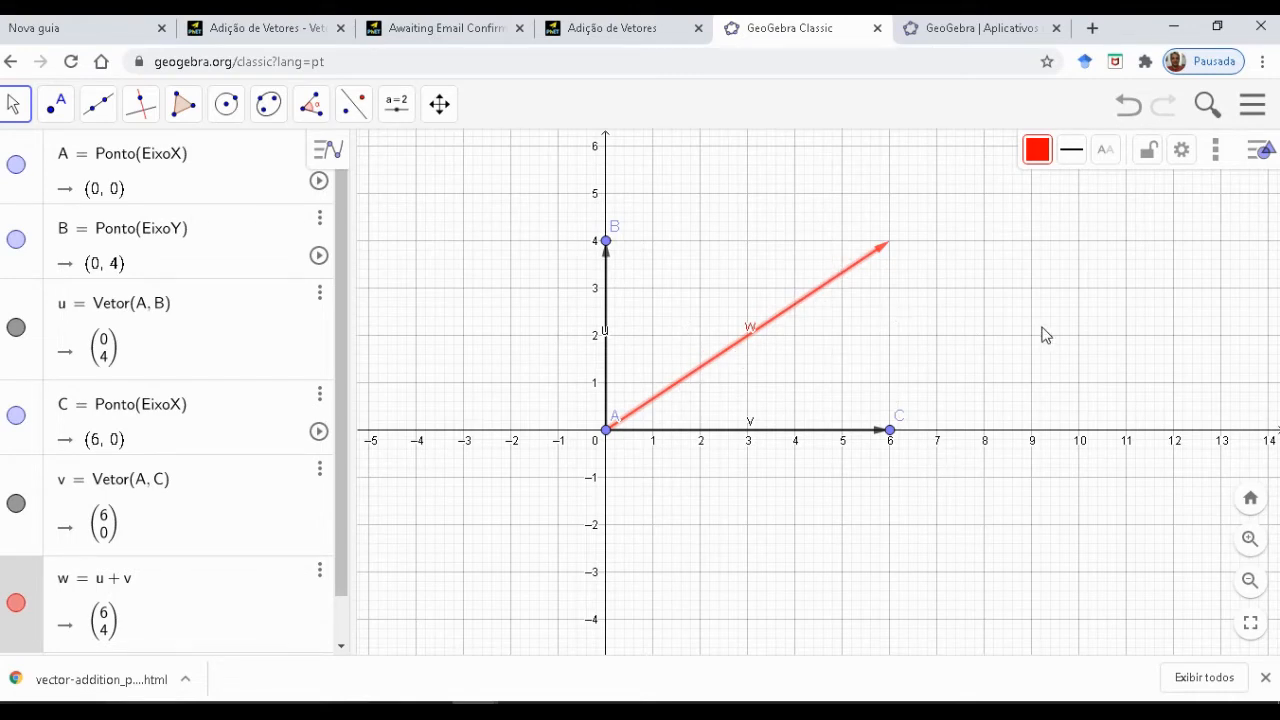
left_click_drag(1046, 337, 998, 360)
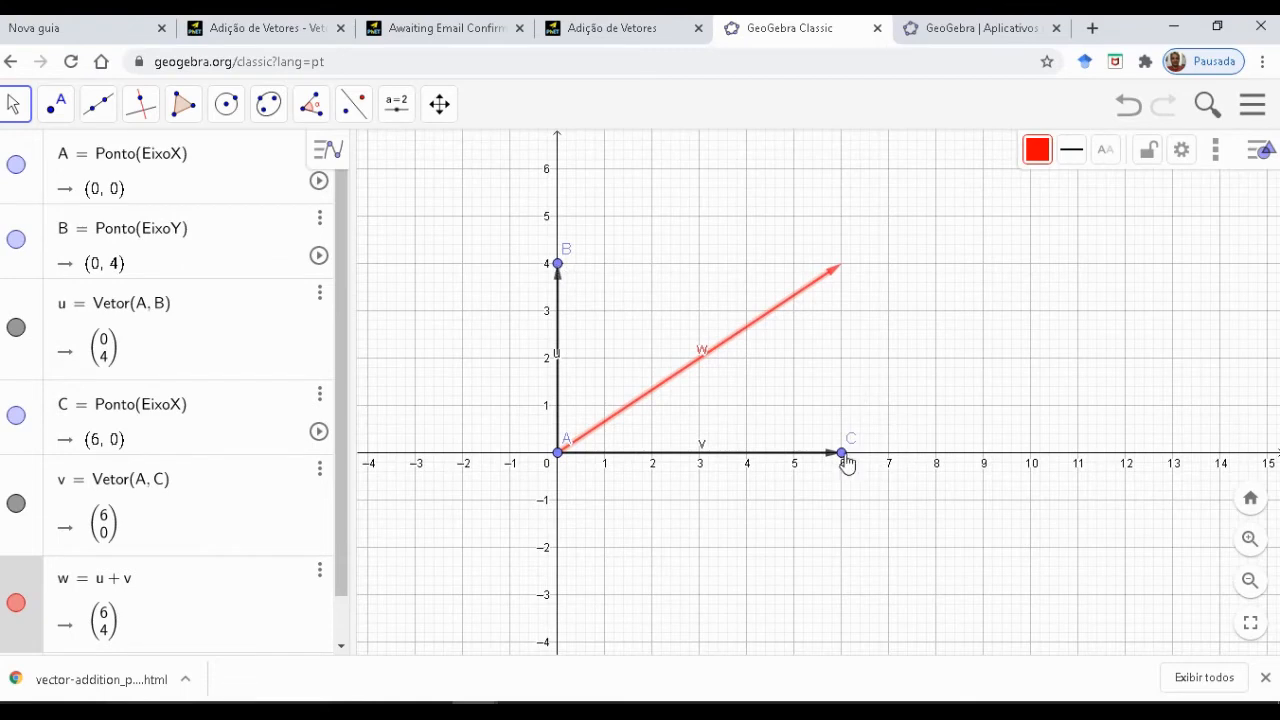
left_click_drag(846, 464, 803, 450)
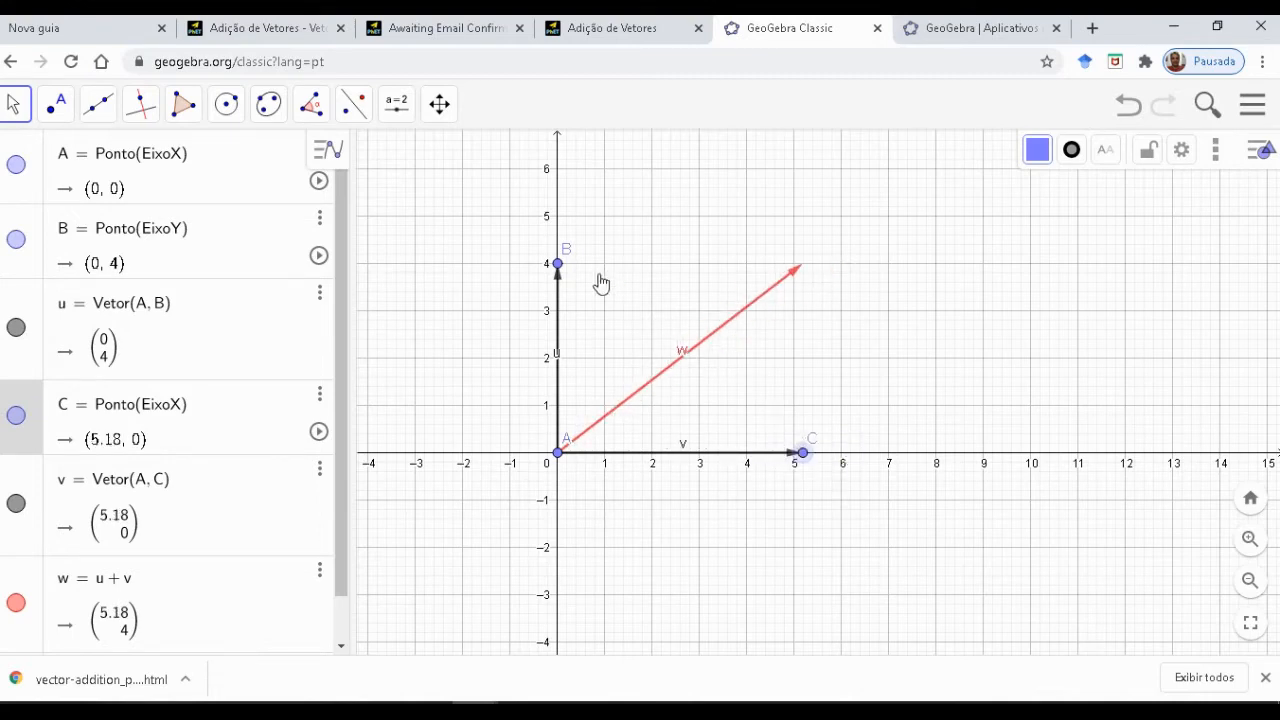
left_click_drag(559, 267, 584, 274)
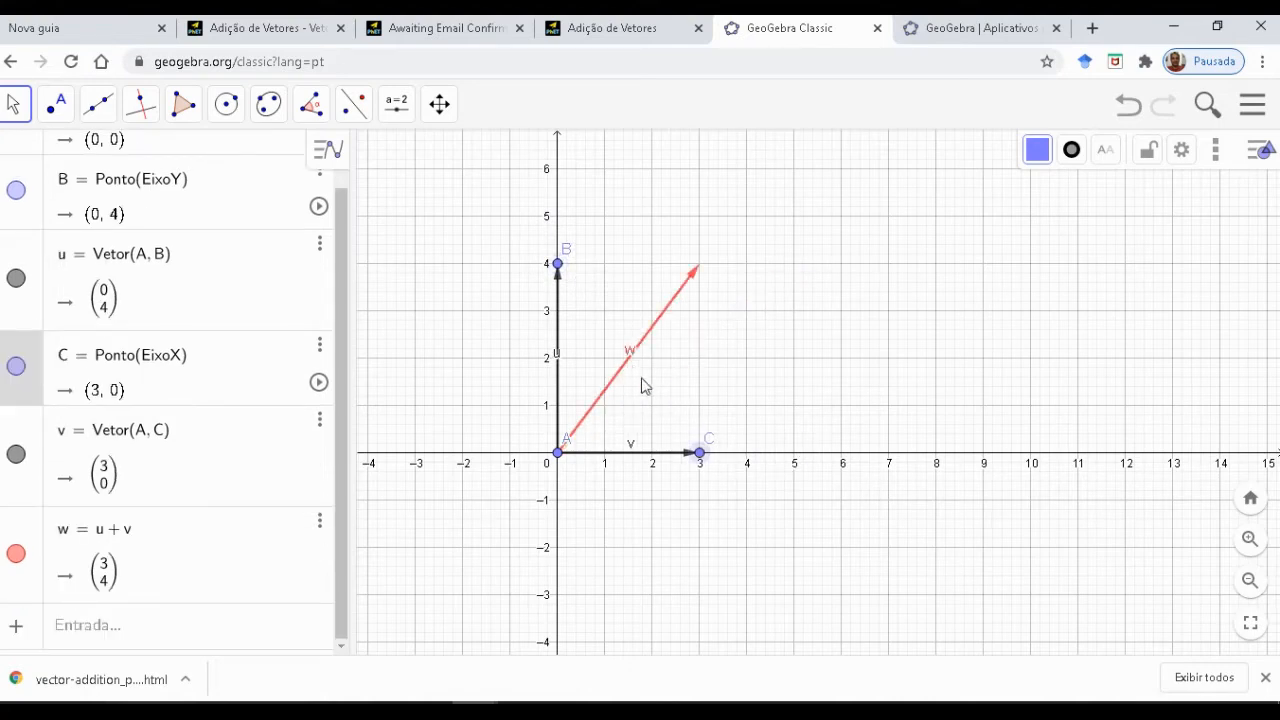
mouse_move(702, 466)
left_mouse_down()
mouse_move(761, 466)
mouse_move(702, 470)
left_mouse_up()
scroll(780, 395, "up", 4)
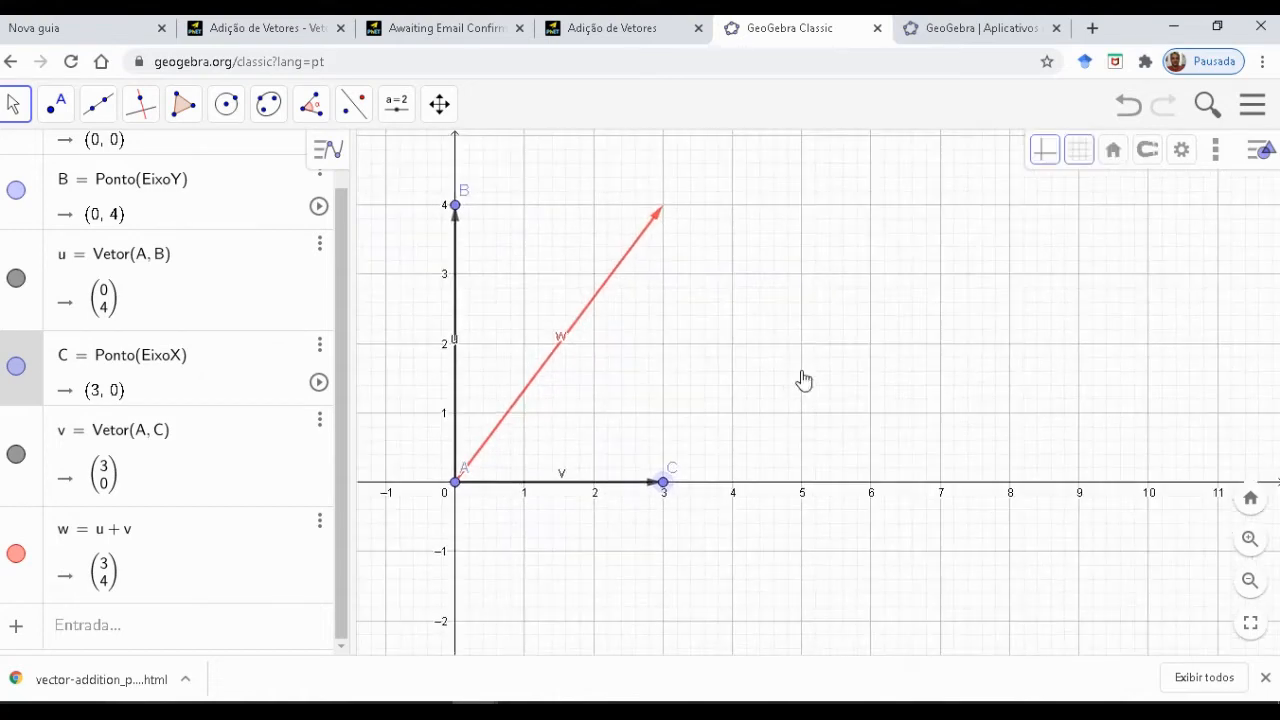
left_click_drag(803, 380, 872, 381)
scroll(848, 383, "up", 1)
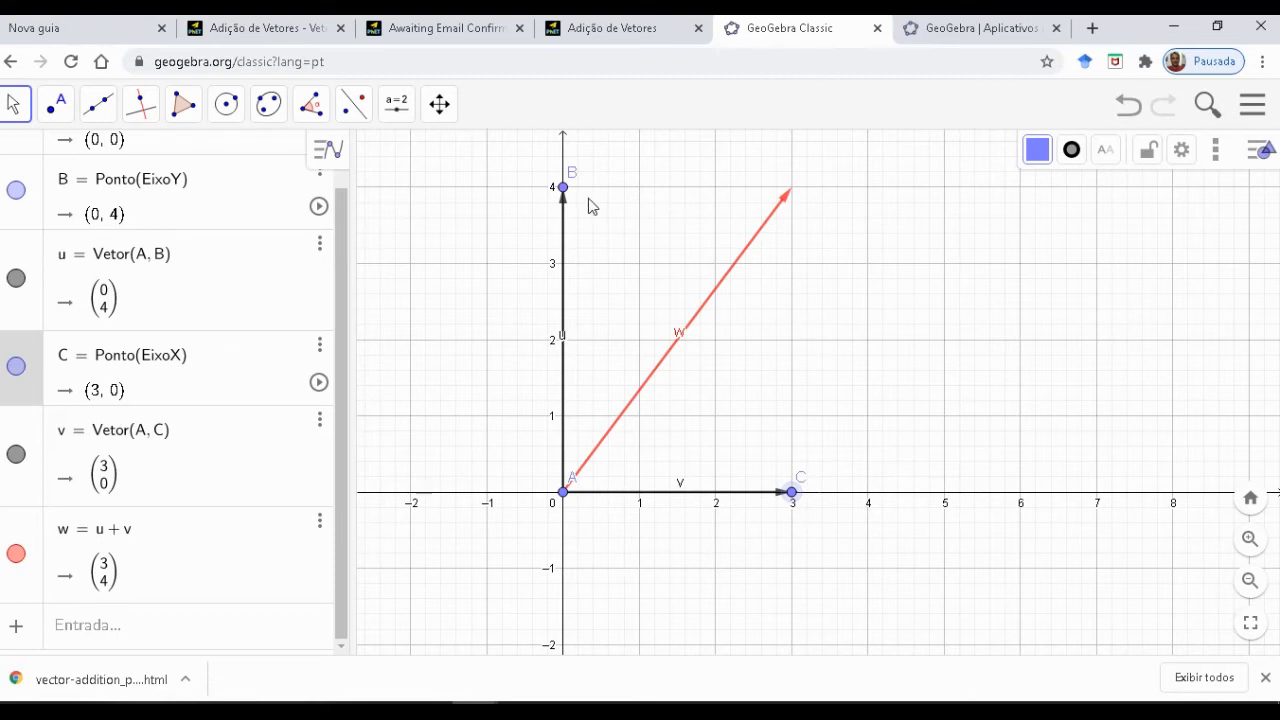
left_click(169, 638)
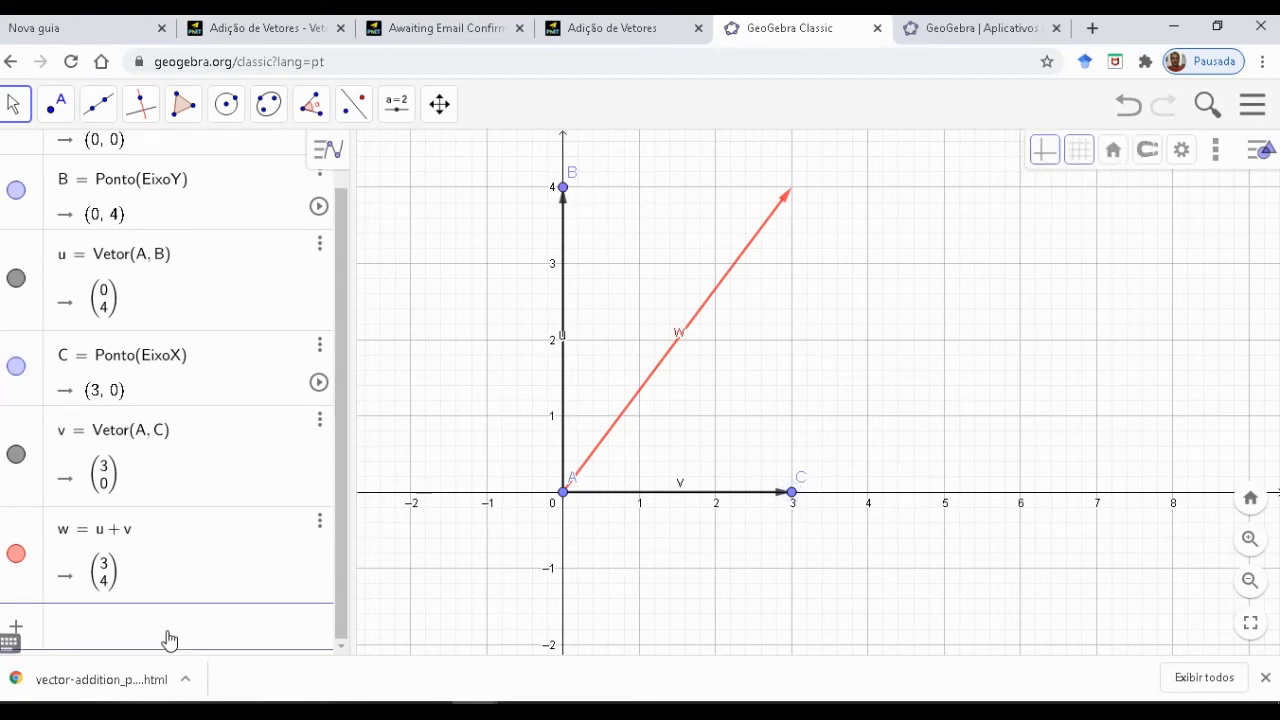
type("abs(x")
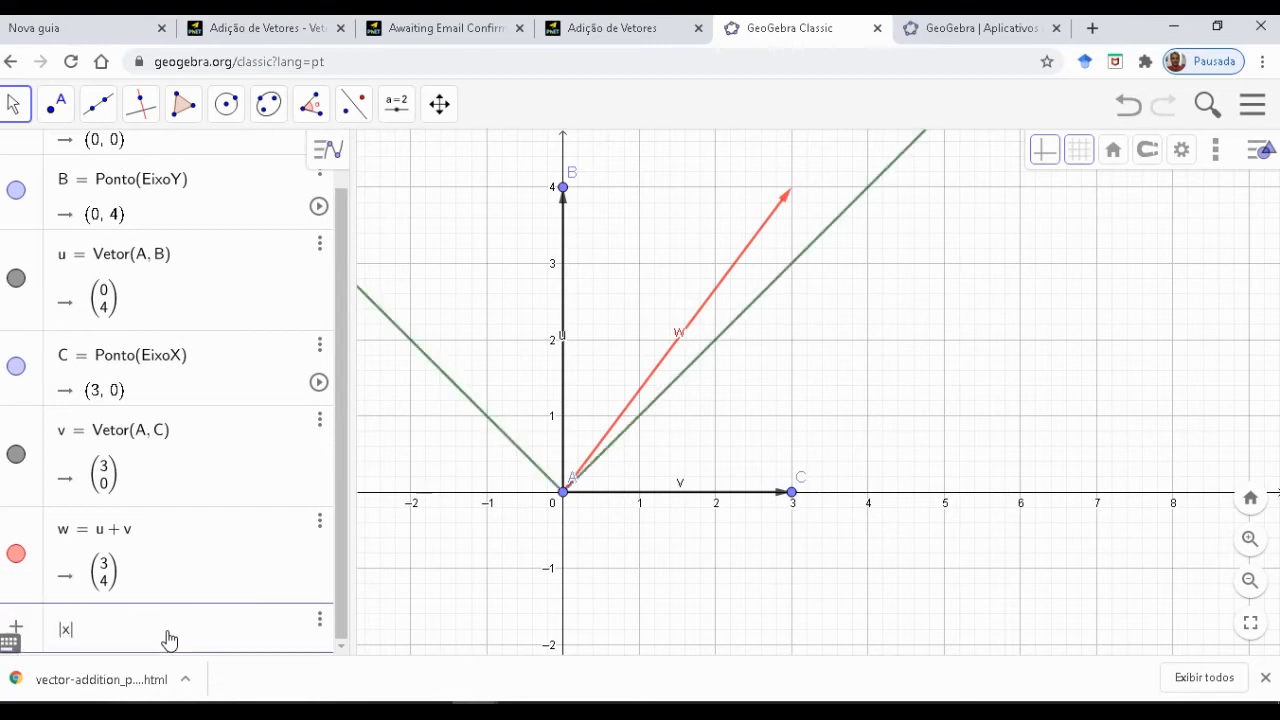
key("Return")
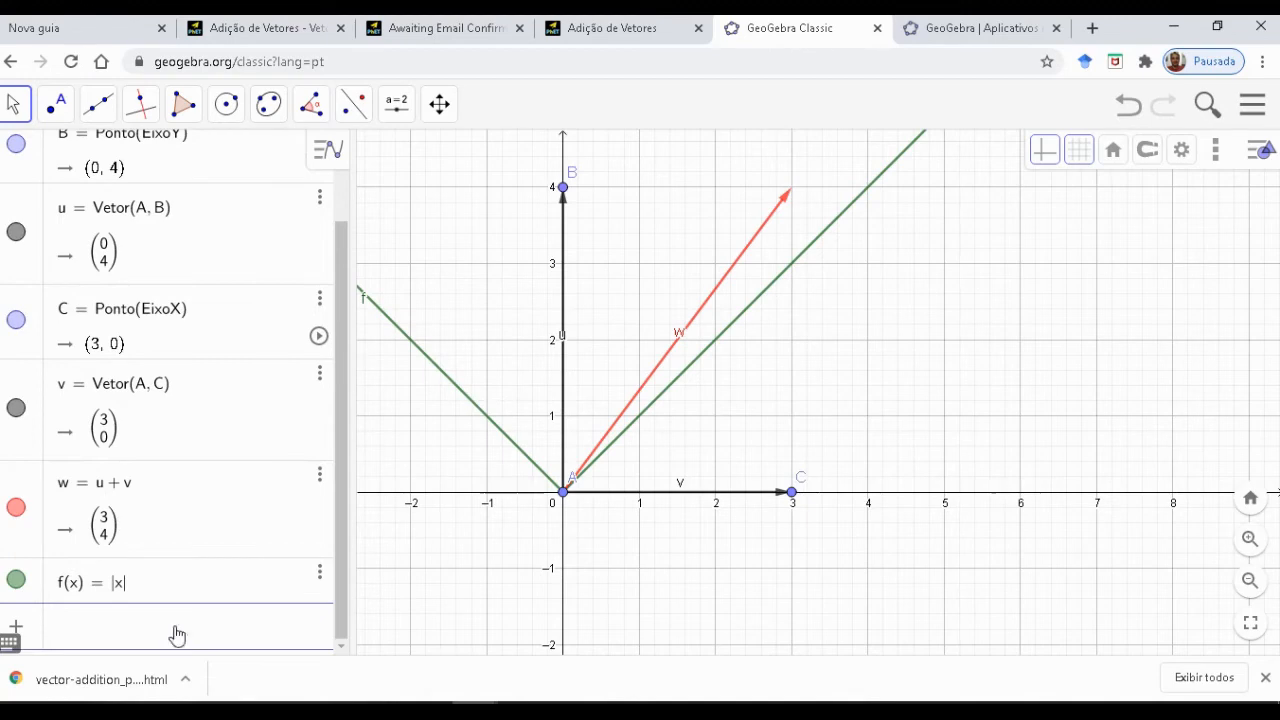
left_click(319, 572)
left_click(401, 605)
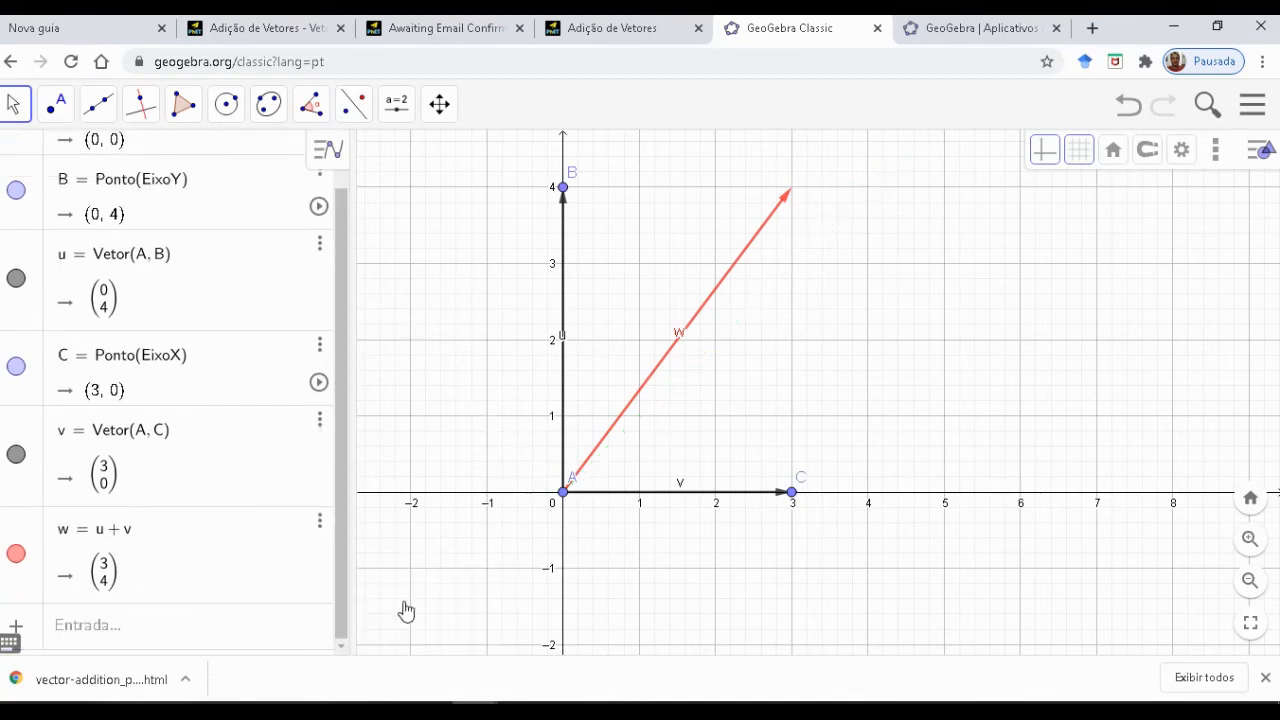
- Calculate the magnitude of vector w with the expression |w|
left_click(146, 632)
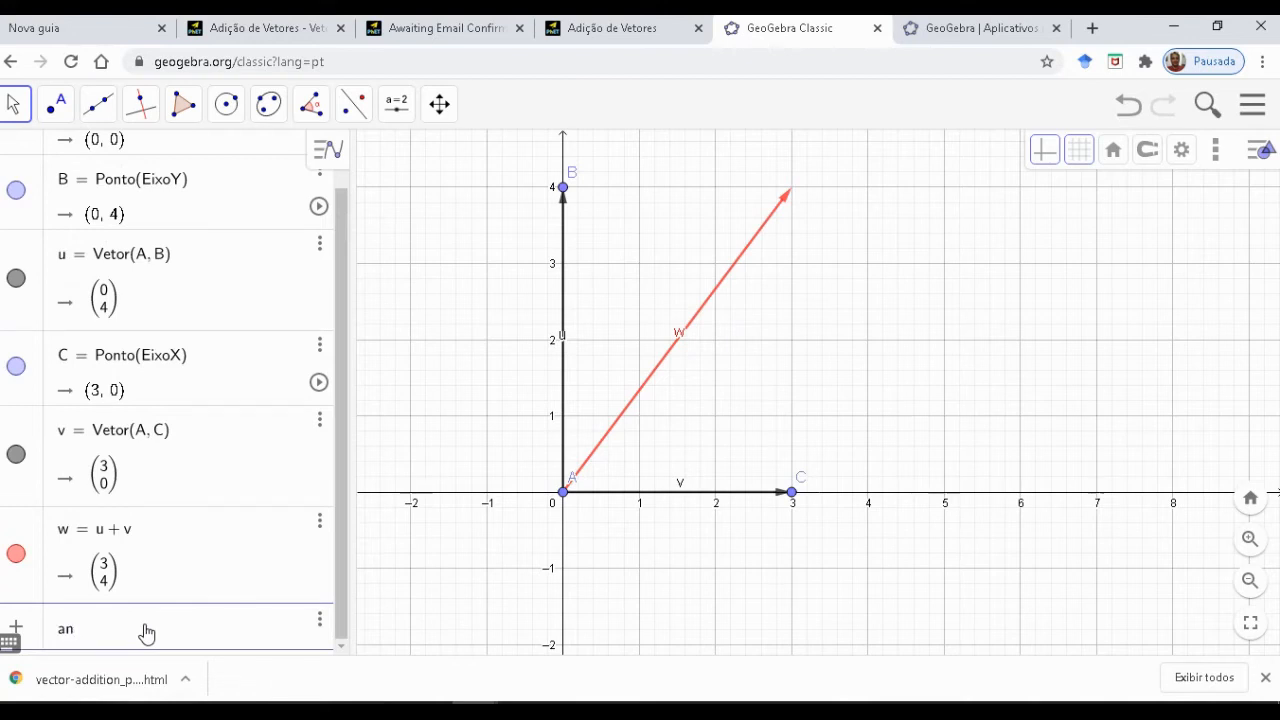
type("anb(w")
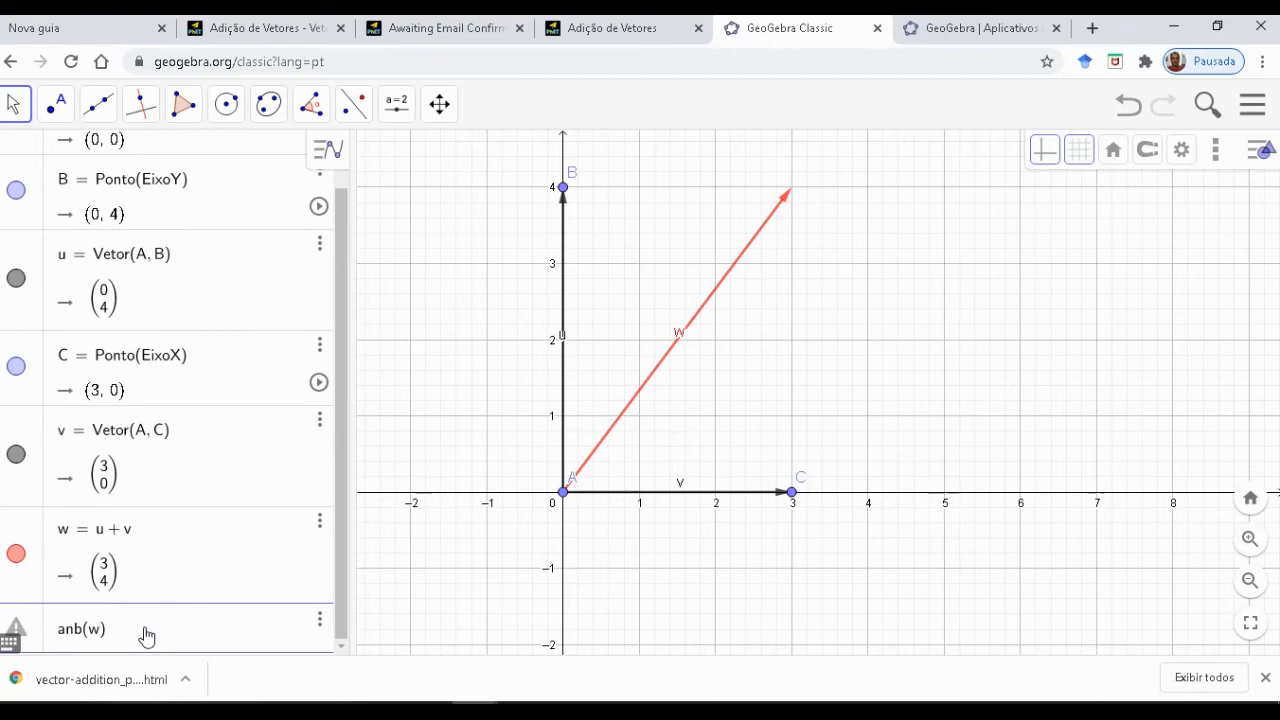
key("BackSpace")
key("BackSpace")
key("BackSpace")
key("BackSpace")
key("BackSpace")
key("BackSpace")
type("abs")
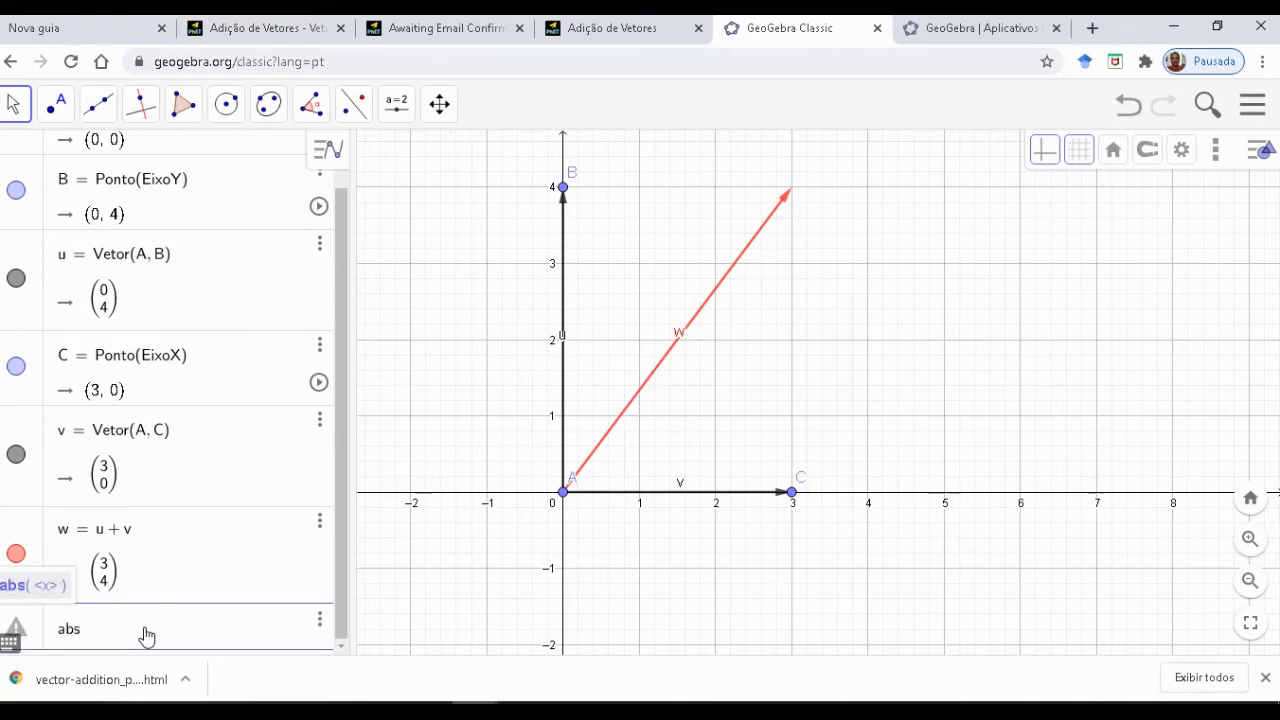
key("BackSpace")
key("BackSpace")
key("BackSpace")
type("|w|")
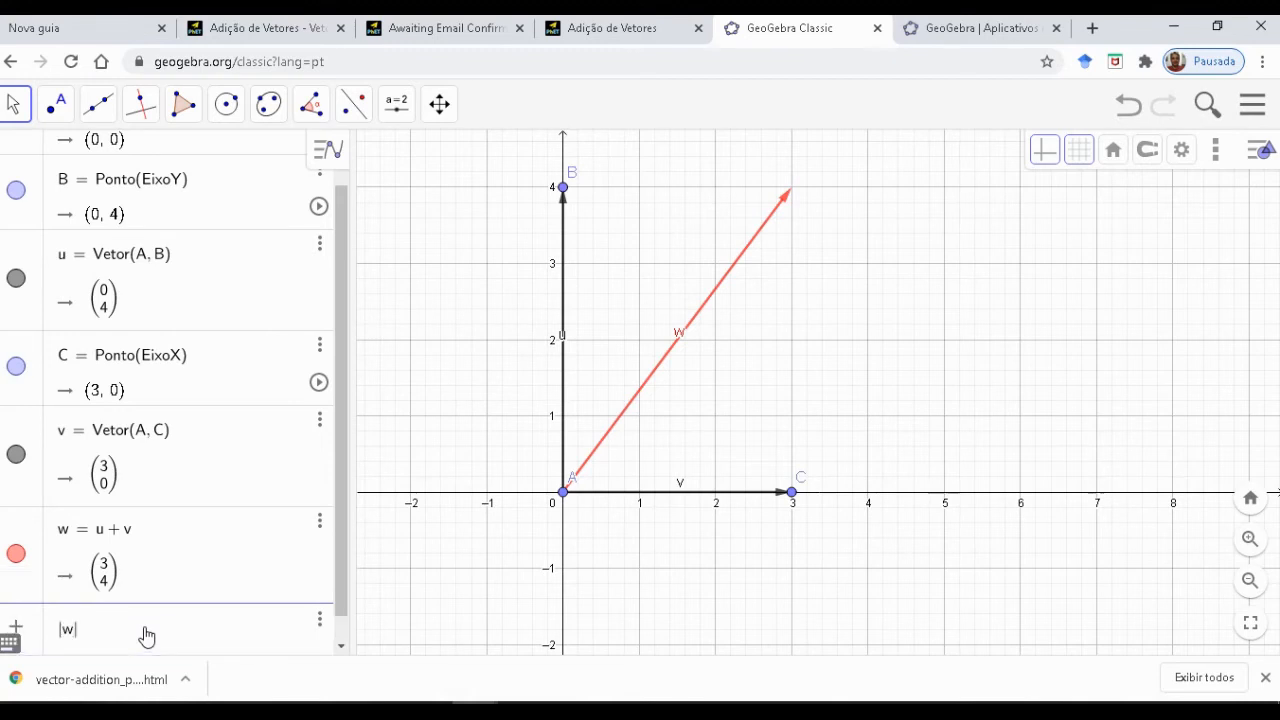
key("Return")
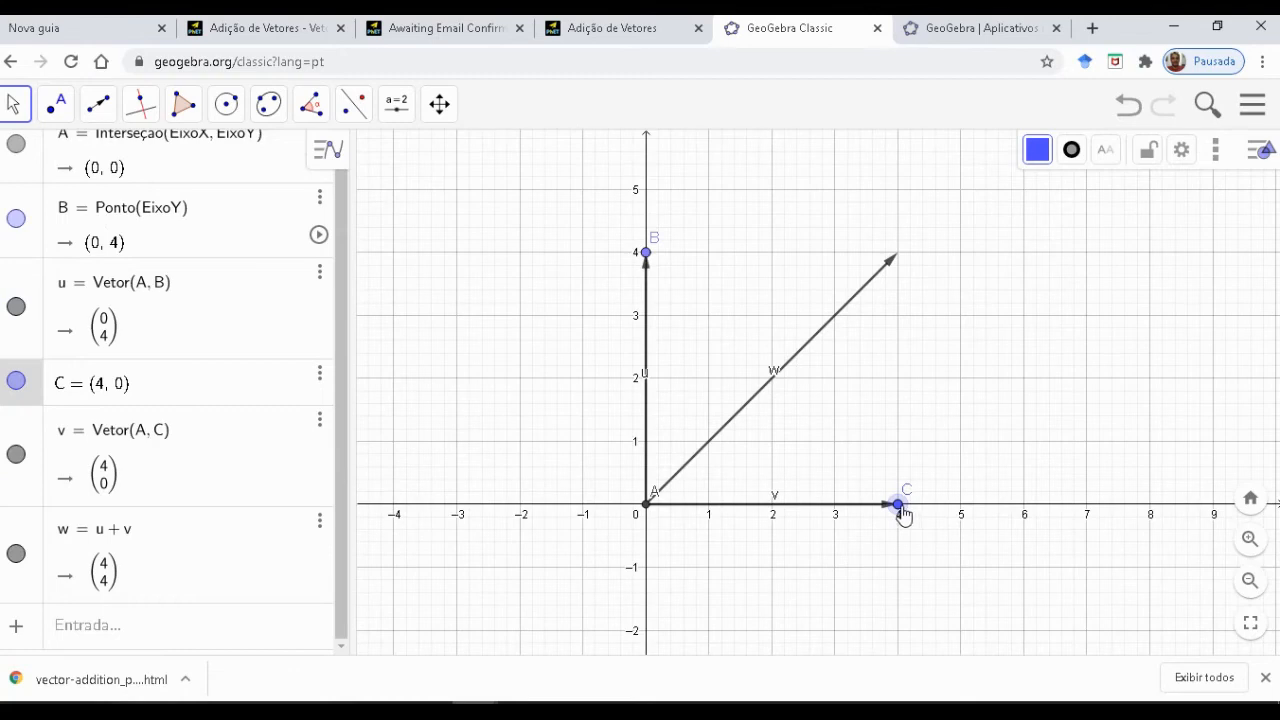
- Move end point C of vector v off the x-axis to (4, 1)
left_click_drag(902, 512, 945, 608)
left_click_drag(1038, 600, 901, 457)
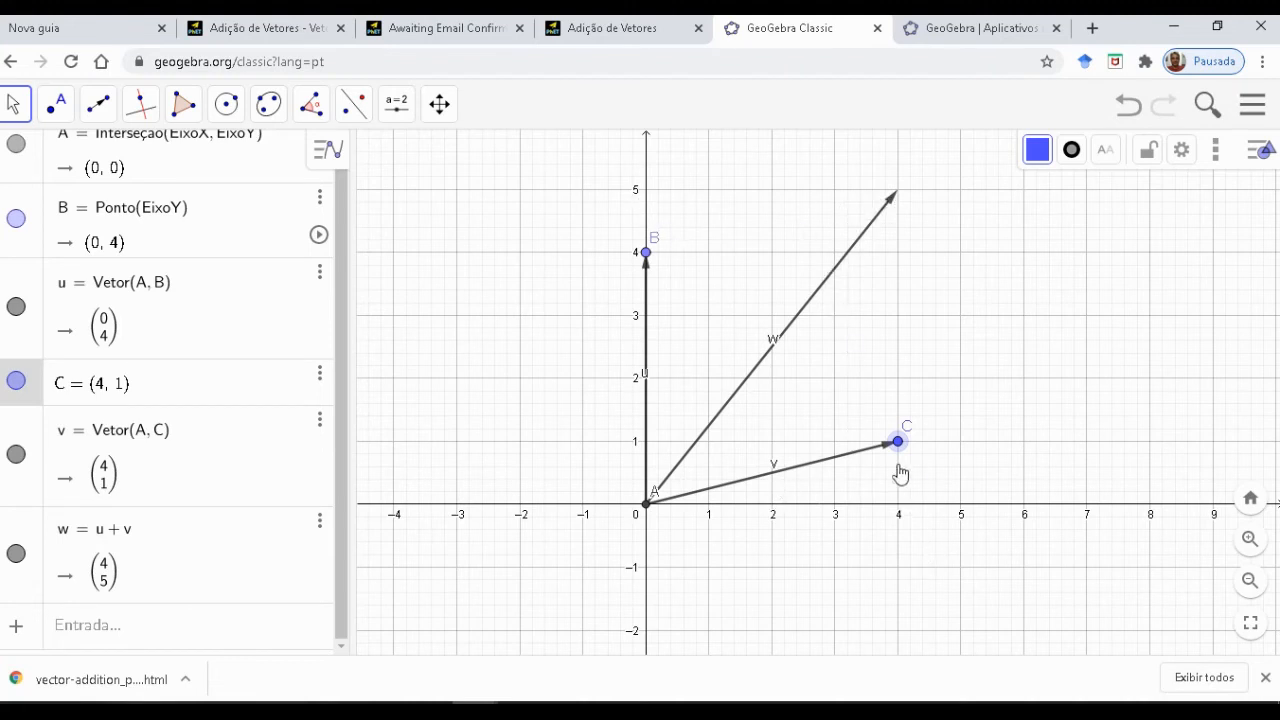
mouse_move(897, 440)
left_mouse_down()
mouse_move(880, 353)
mouse_move(897, 447)
left_mouse_up()
- Add the expression |w| to compute the magnitude of the resultant of u and the slanted vector v
left_click(172, 640)
type("a")
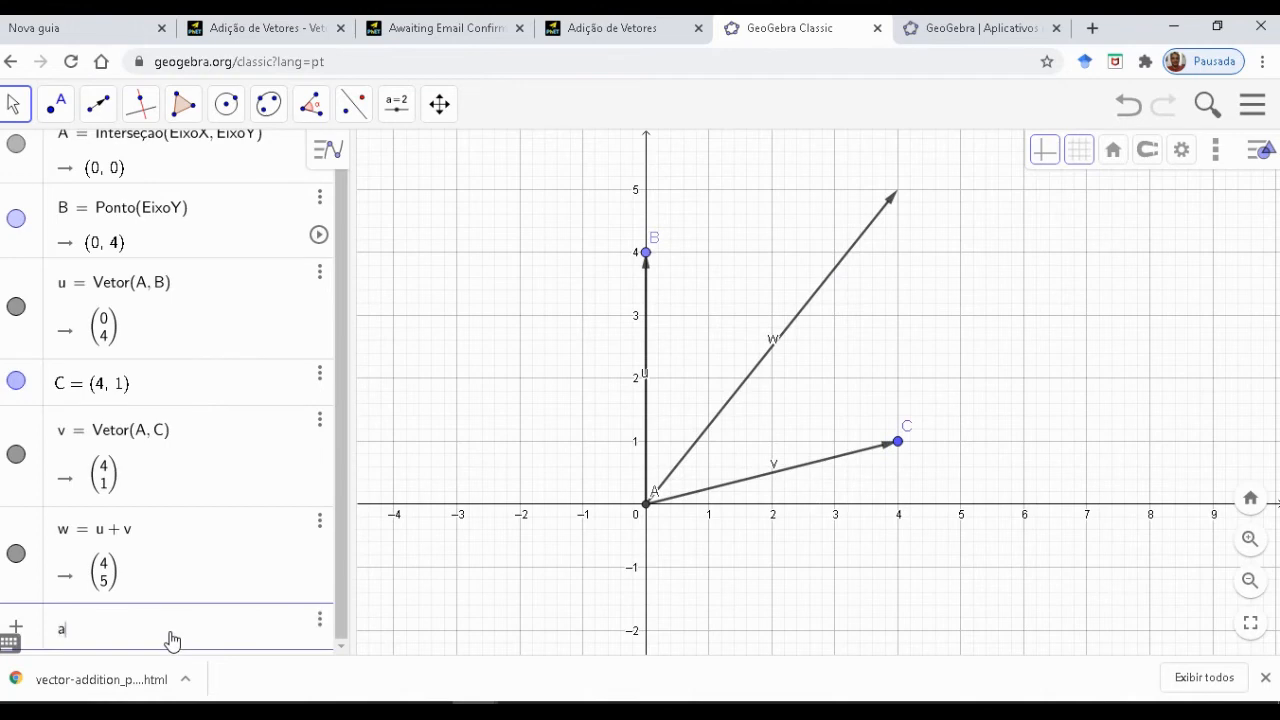
type("bs")
key("BackSpace")
key("BackSpace")
key("BackSpace")
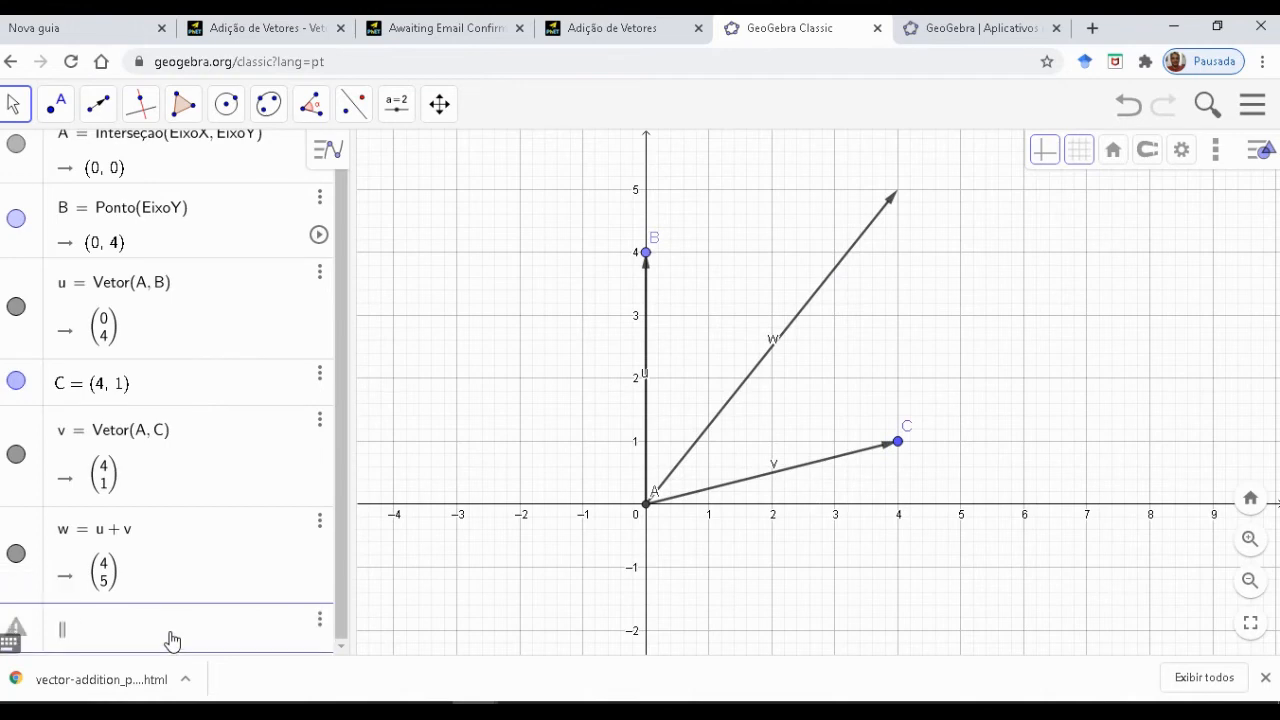
type("|w")
key("Return")
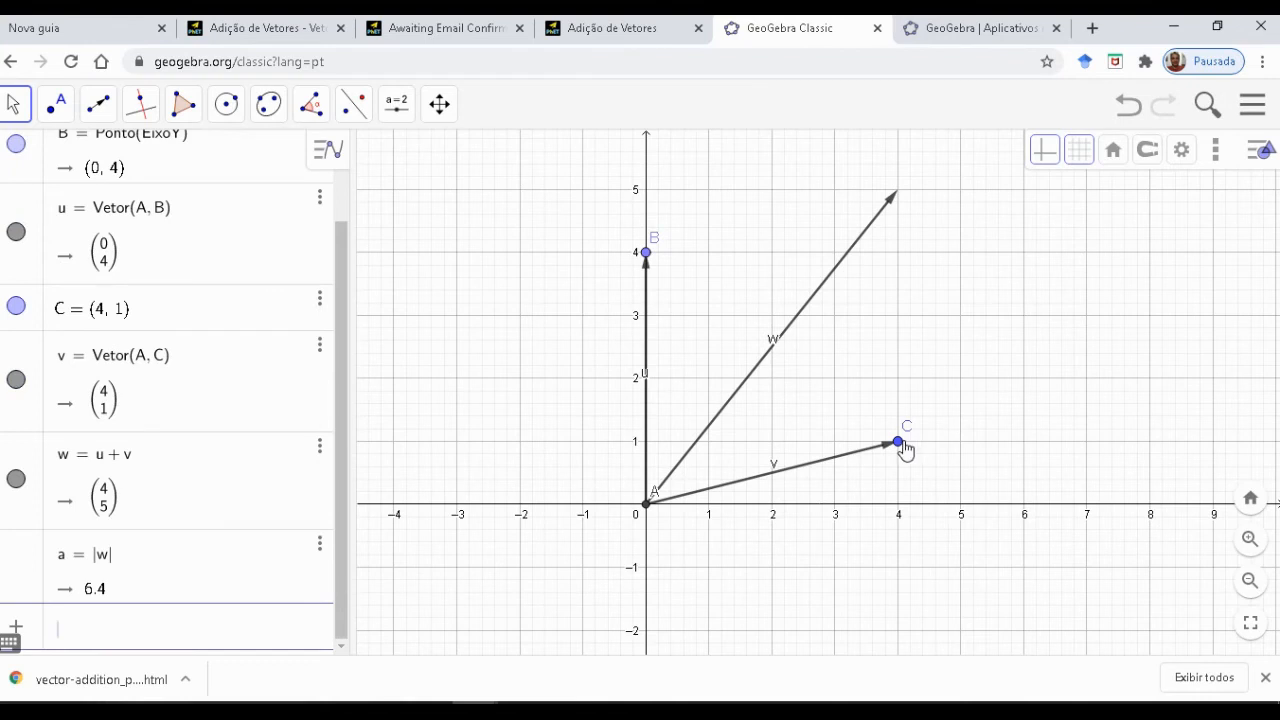
- Move point C to about (-2.24, -1.49) and change the colour of vector w to red (255, 0, 0)
left_click_drag(904, 450, 506, 604)
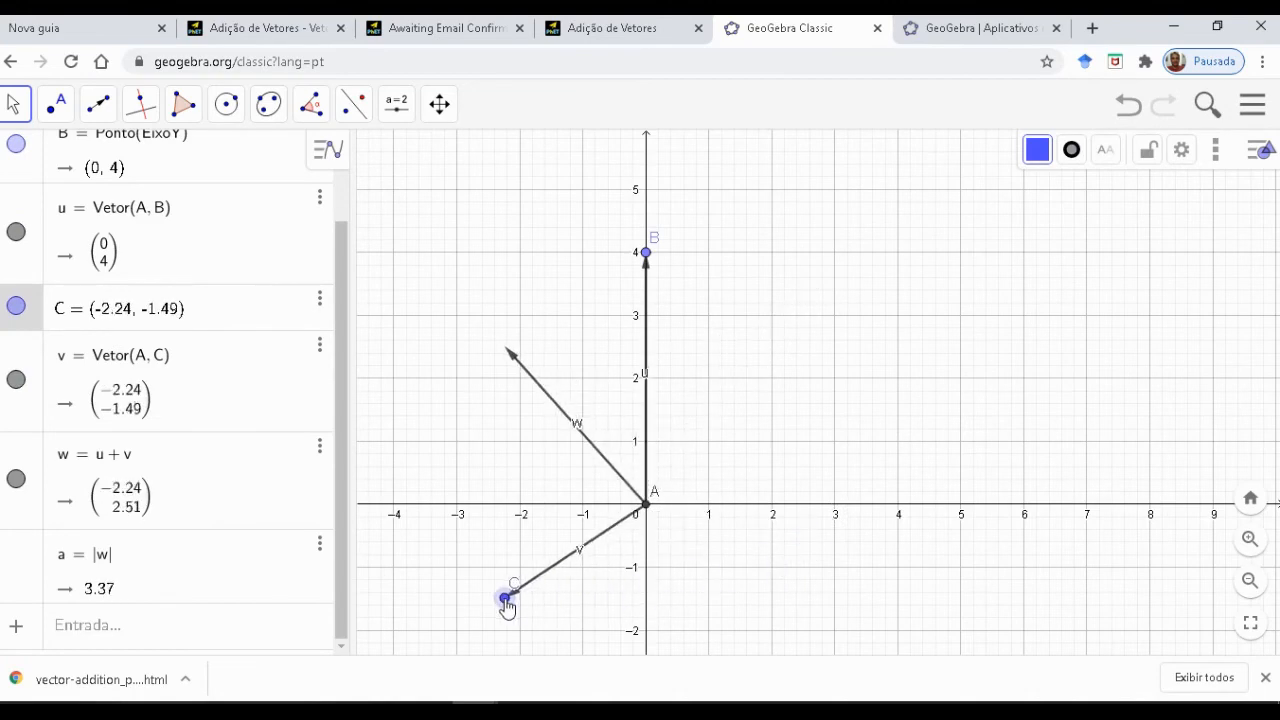
right_click(552, 402)
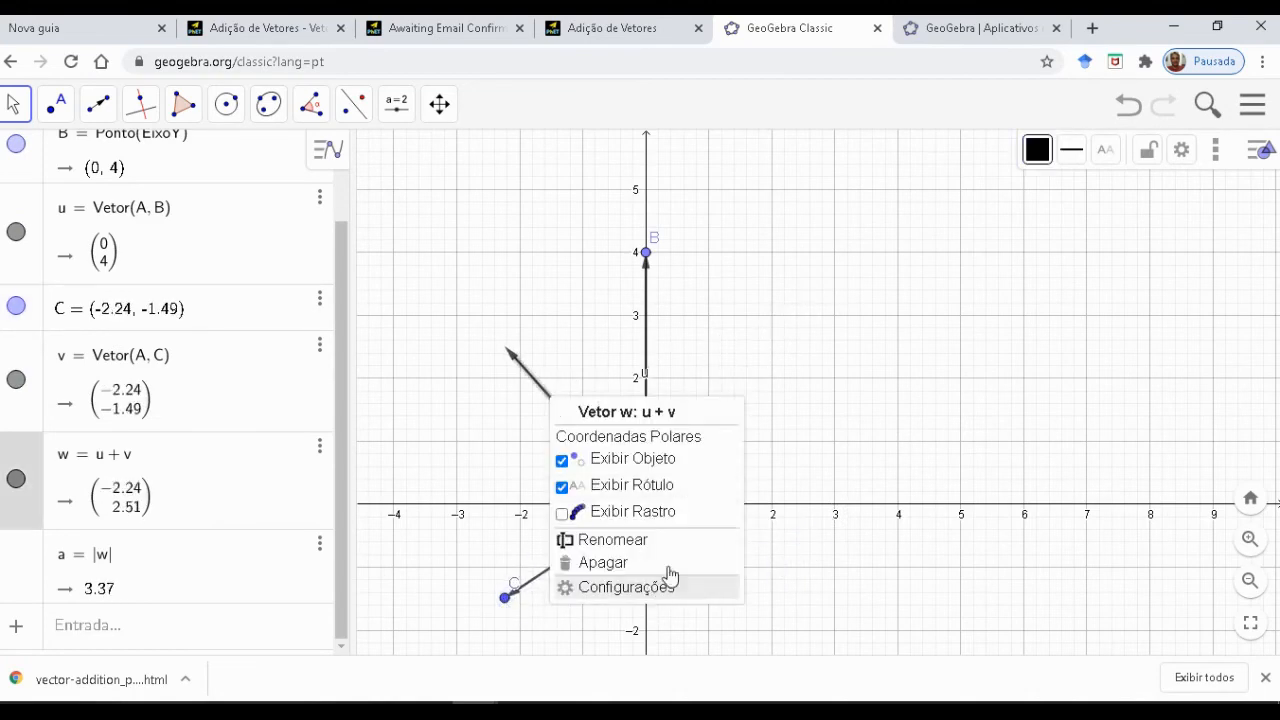
left_click(626, 587)
left_click(1003, 155)
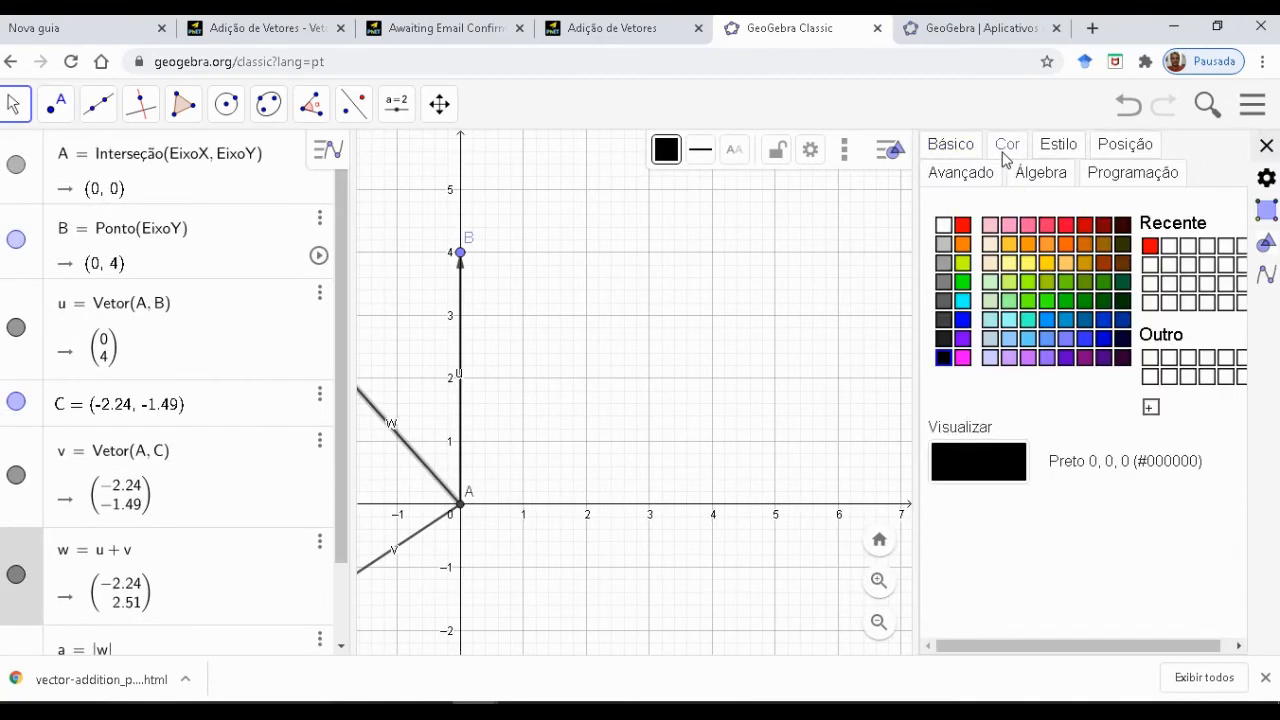
left_click(963, 226)
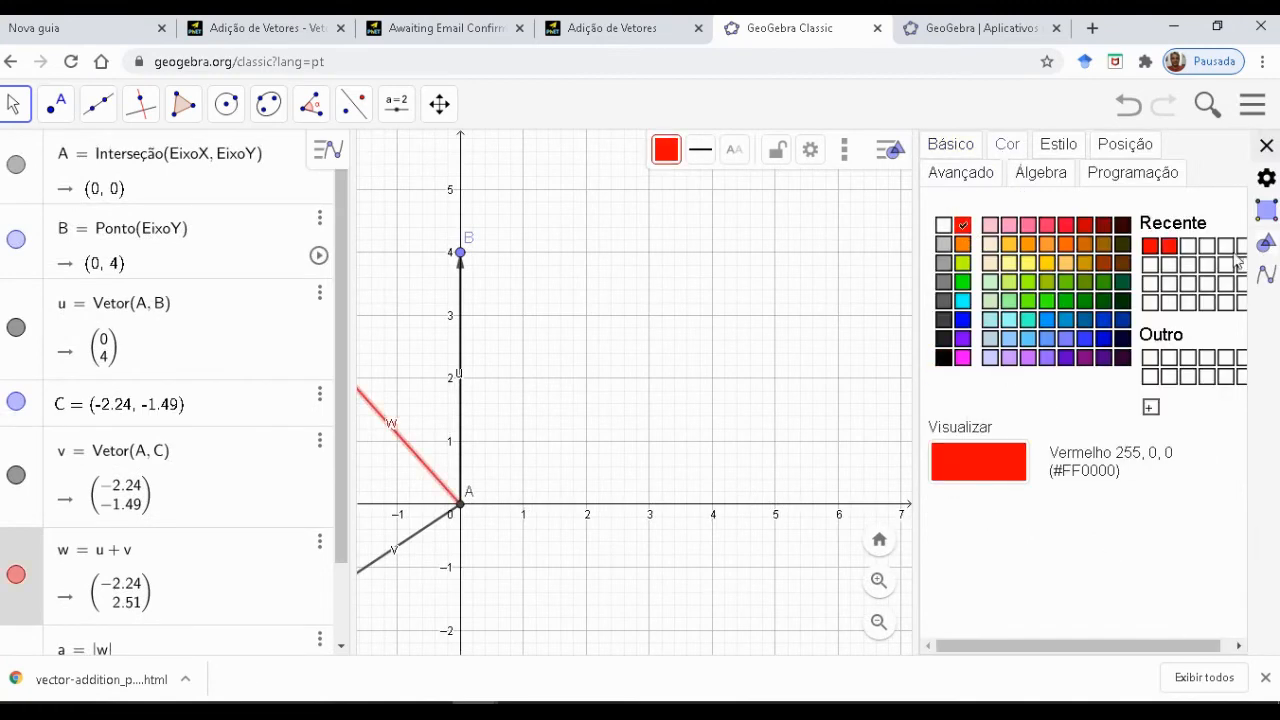
left_click(1266, 146)
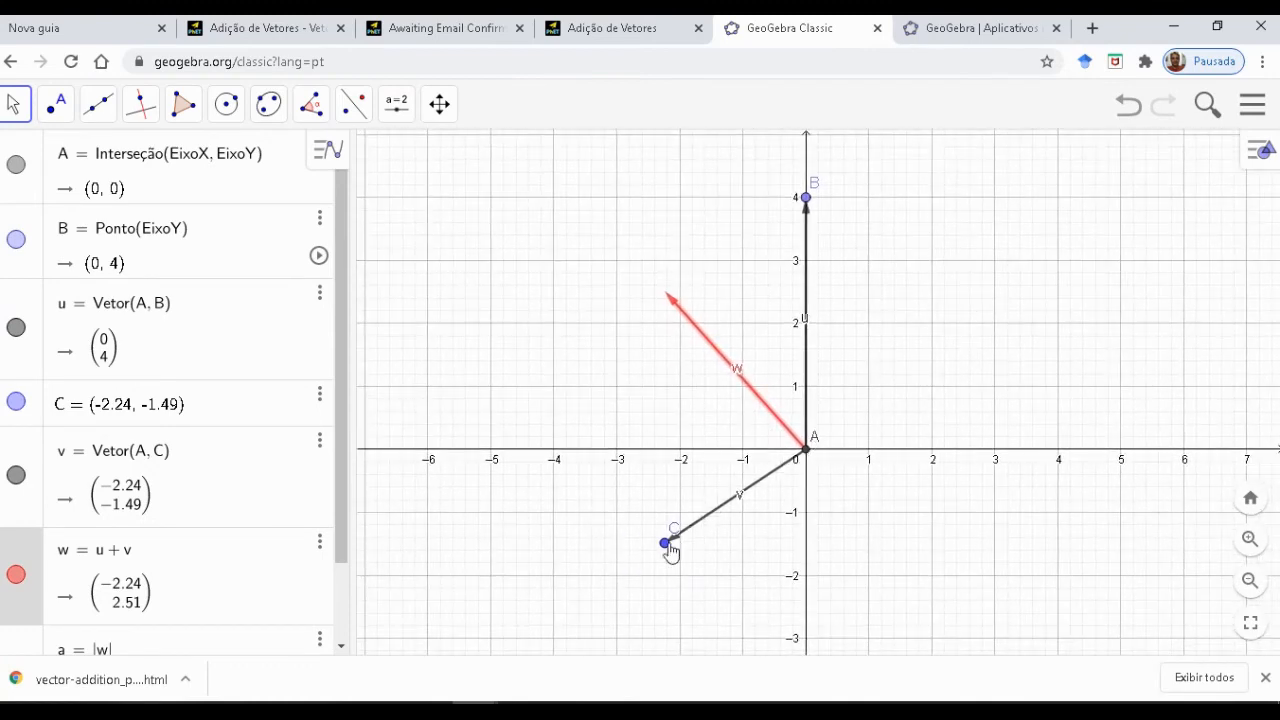
- Move point C through about (-2.59, -2.04), (5.85, 1.25) and (-7.12, -0.05), ending at (8, 0) on the x-axis
left_click_drag(668, 544, 644, 580)
scroll(366, 552, "down", 1)
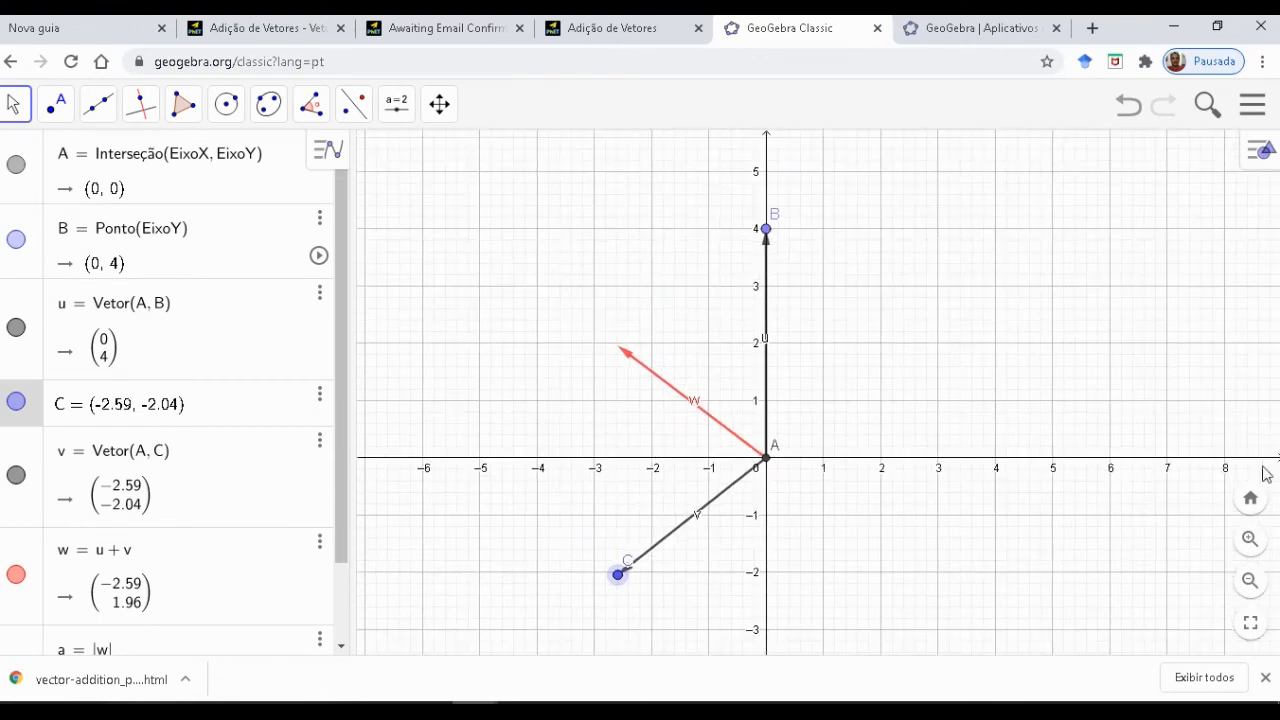
left_click_drag(346, 520, 352, 612)
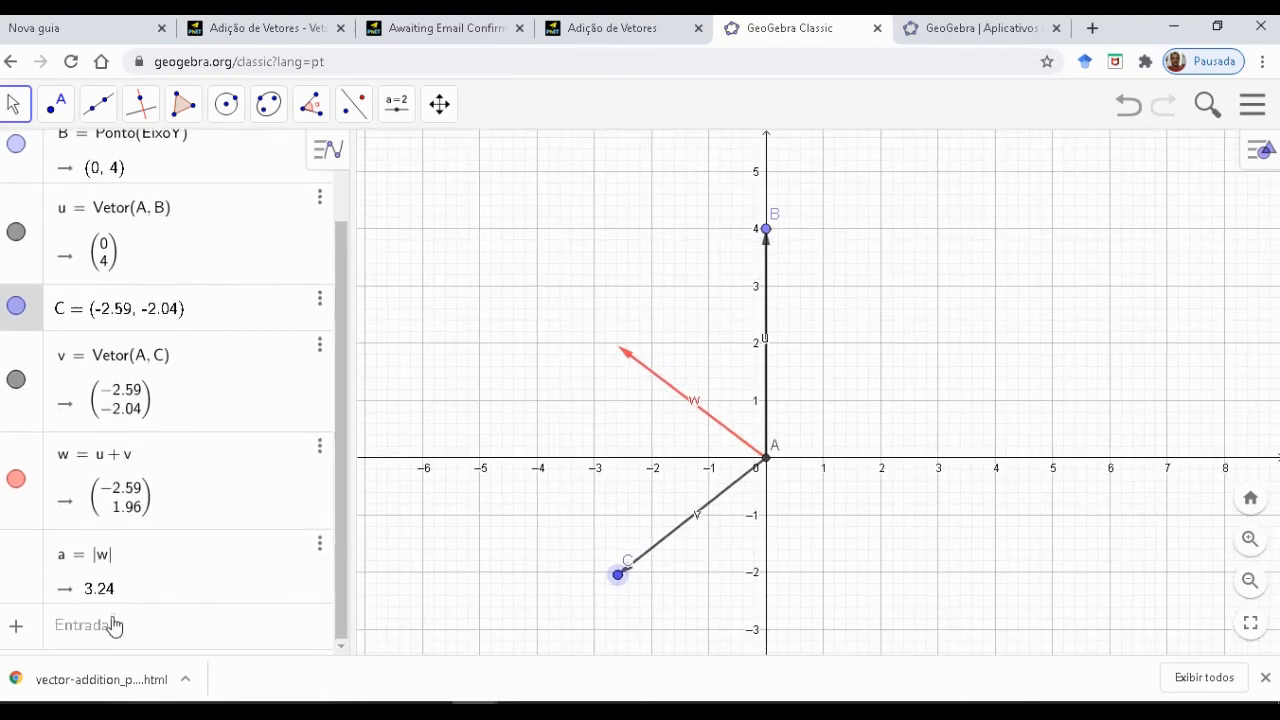
left_click_drag(620, 586, 1134, 351)
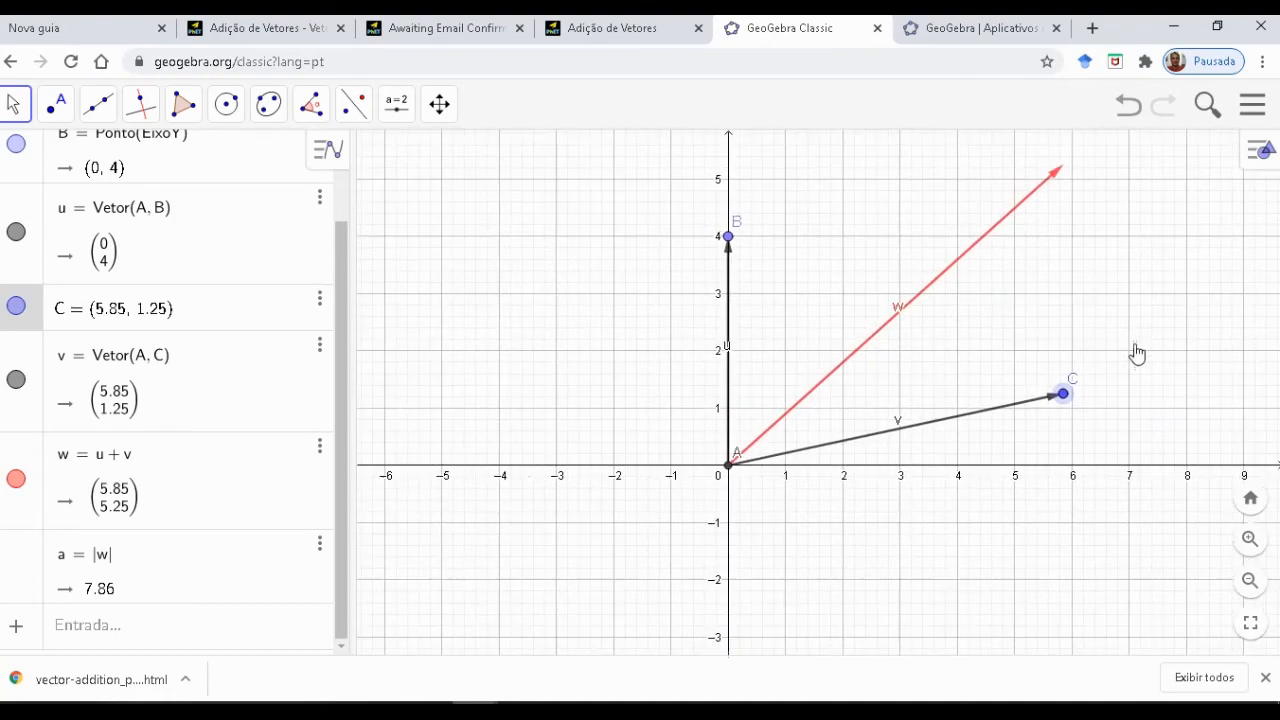
scroll(1134, 364, "down", 1)
scroll(1134, 364, "down", 3)
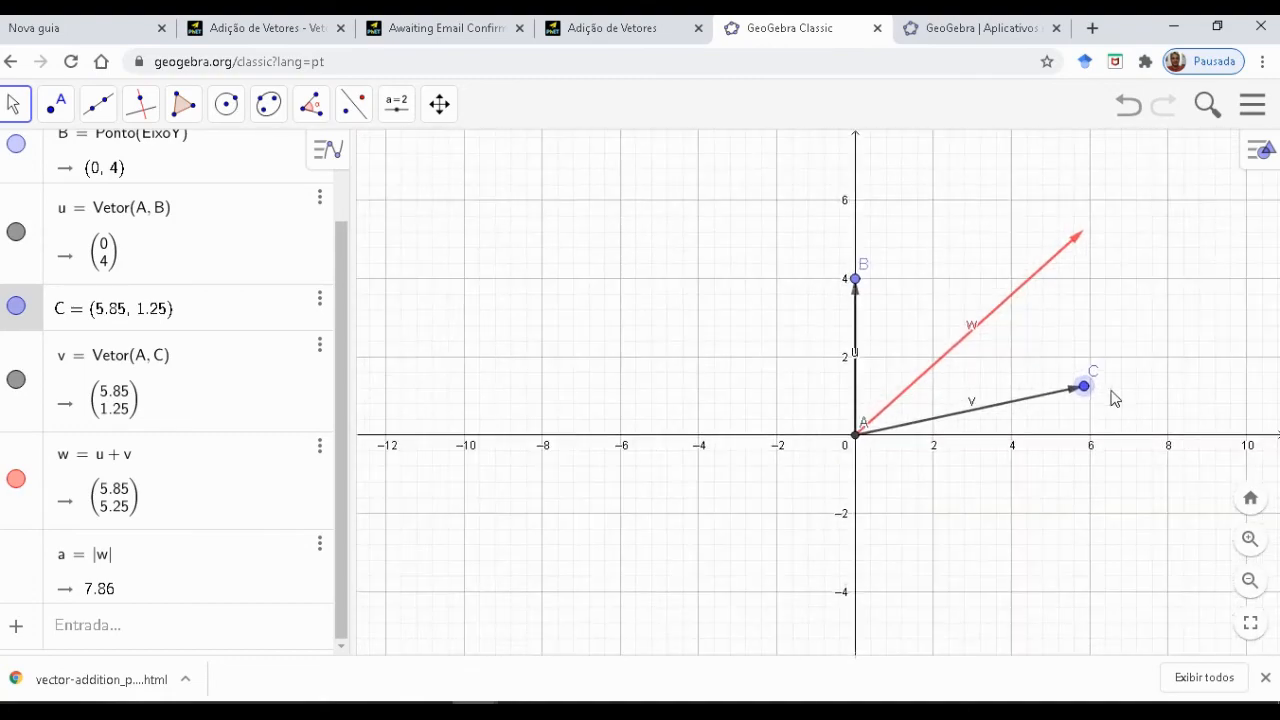
left_click_drag(1083, 390, 579, 448)
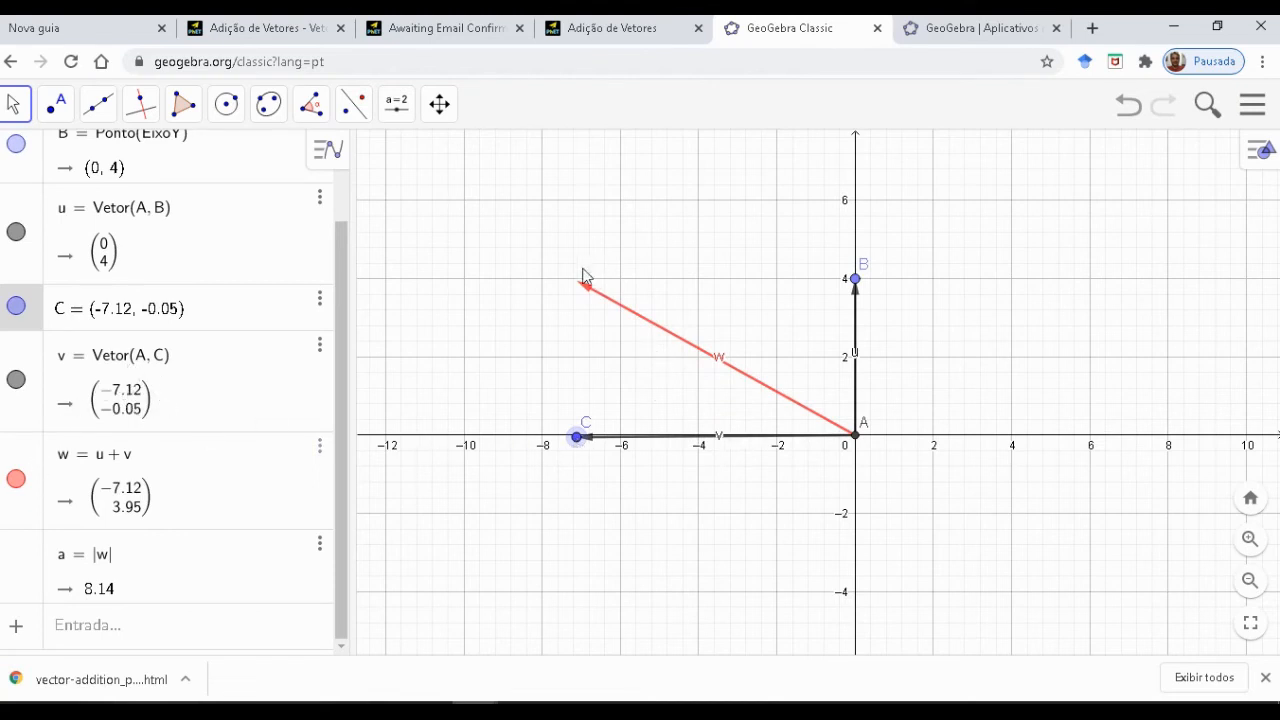
left_click_drag(586, 444, 1164, 448)
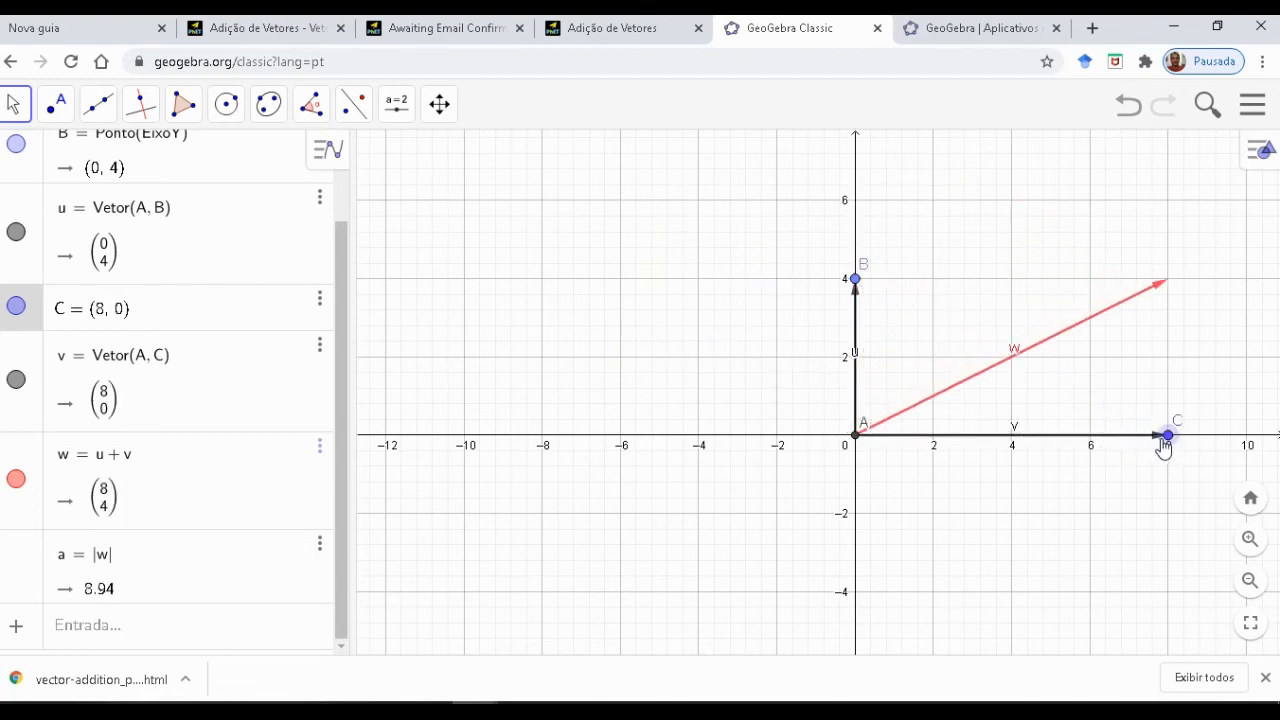
- Lower point C to (8, -2) and return it to (8, 0) on the x-axis
left_click_drag(1140, 490, 873, 510)
left_click_drag(888, 455, 890, 530)
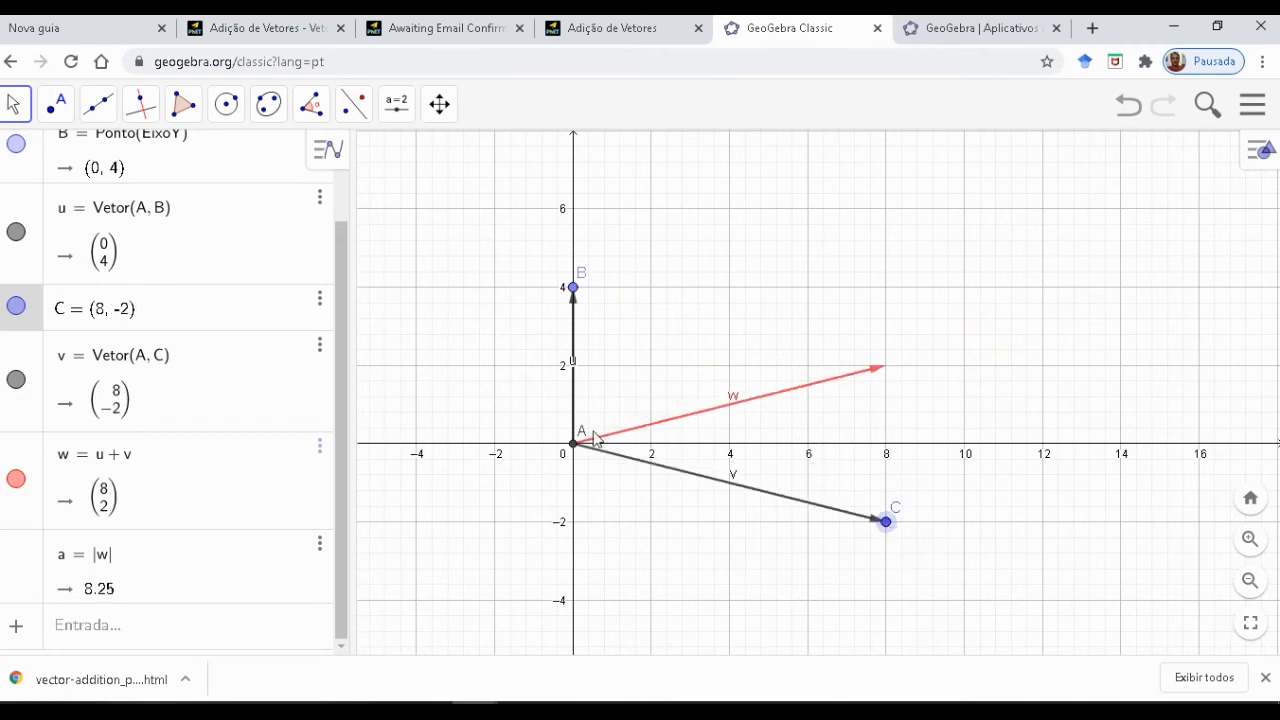
scroll(1011, 271, "down", 2)
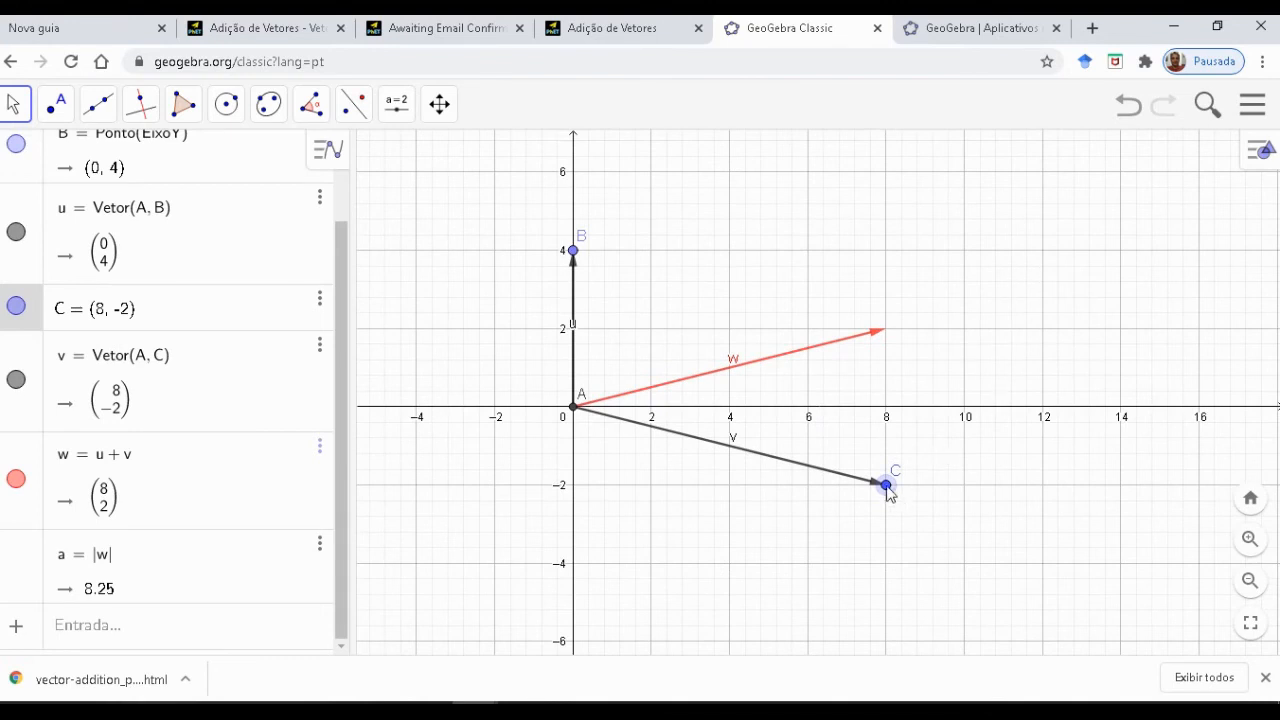
left_click_drag(886, 488, 883, 412)
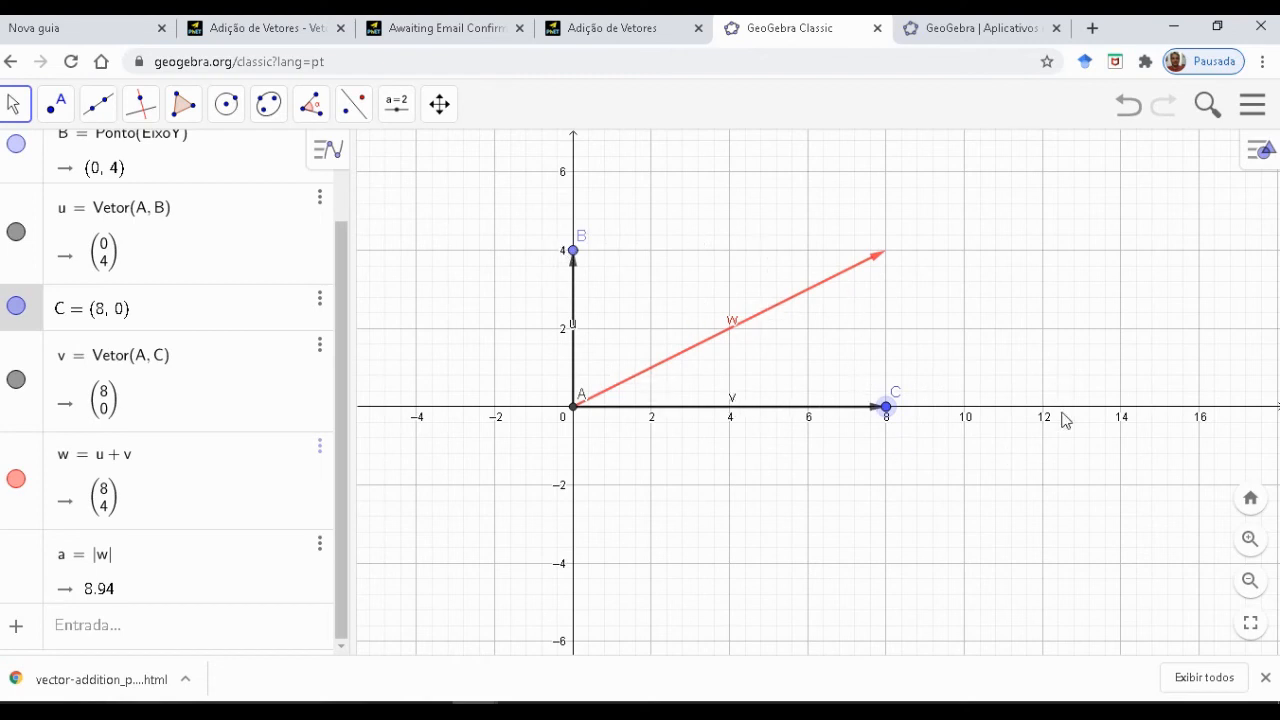
mouse_move(1065, 420)
left_mouse_down()
mouse_move(1071, 474)
mouse_move(1086, 429)
left_mouse_up()
left_click_drag(989, 409, 1048, 351)
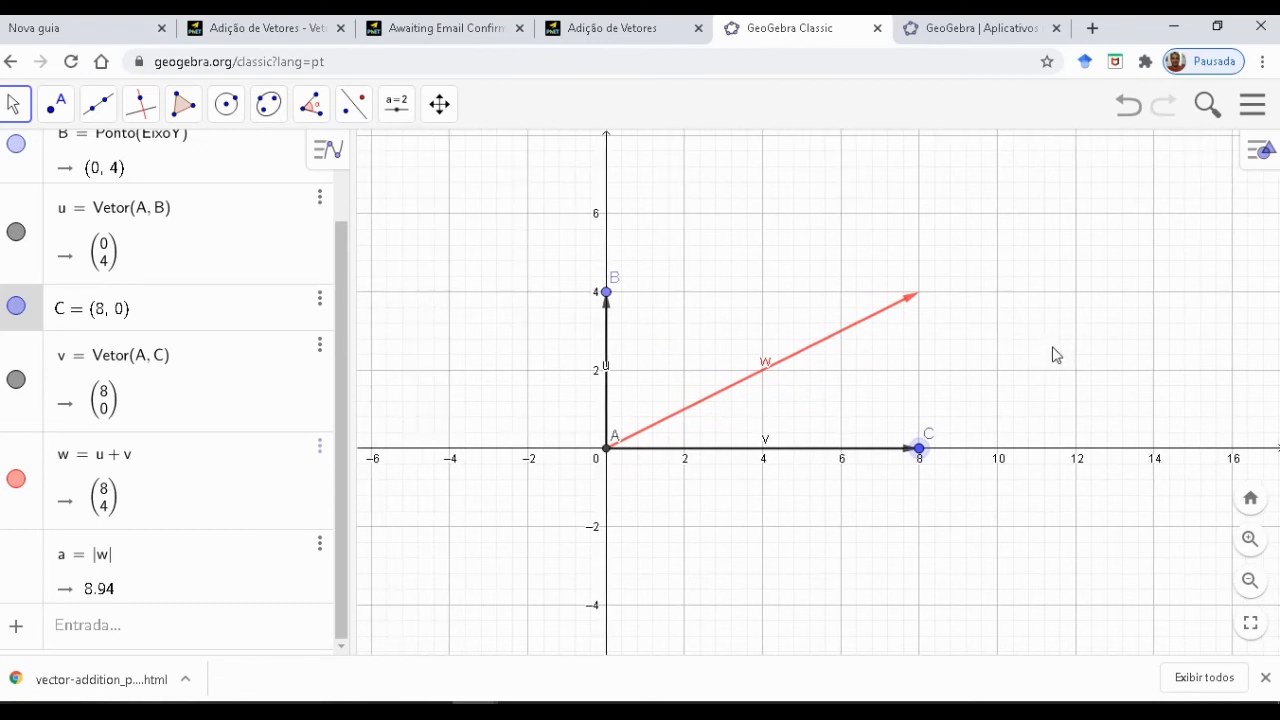
scroll(1056, 355, "up", 1)
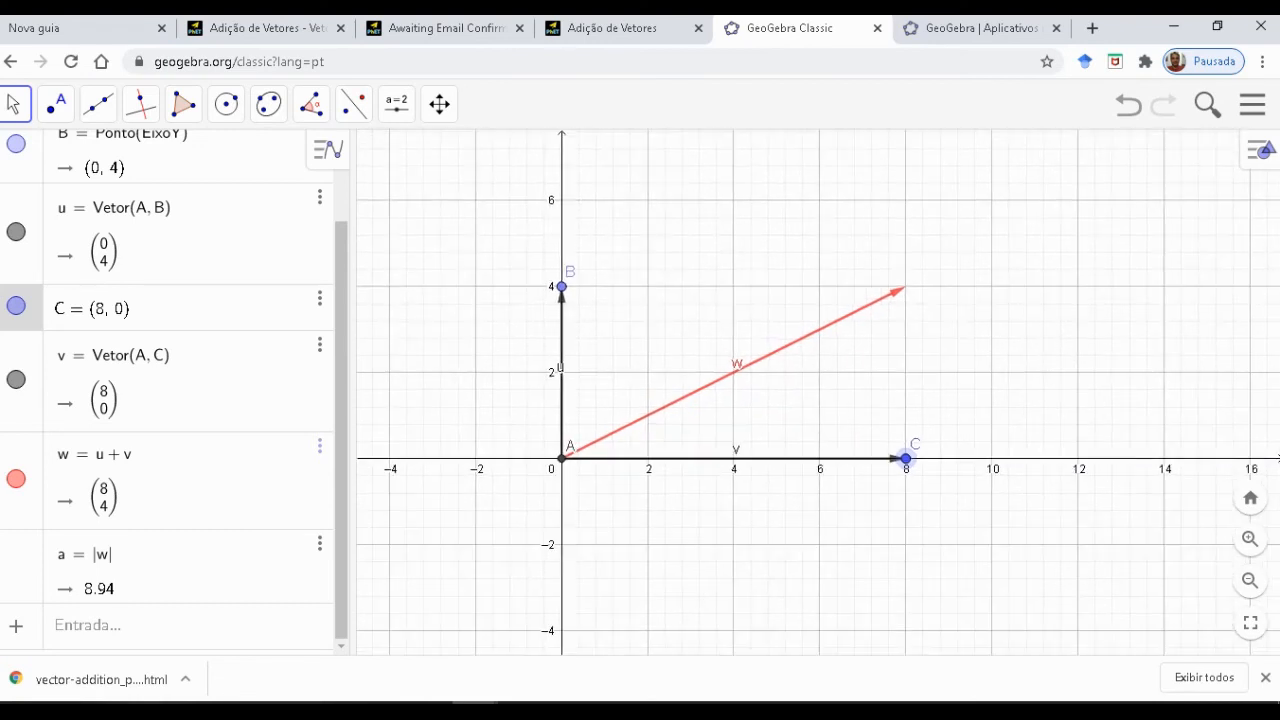
- Switch to the PhET Adição de Vetores simulation and open its Explorar 1D screen
left_click(288, 30)
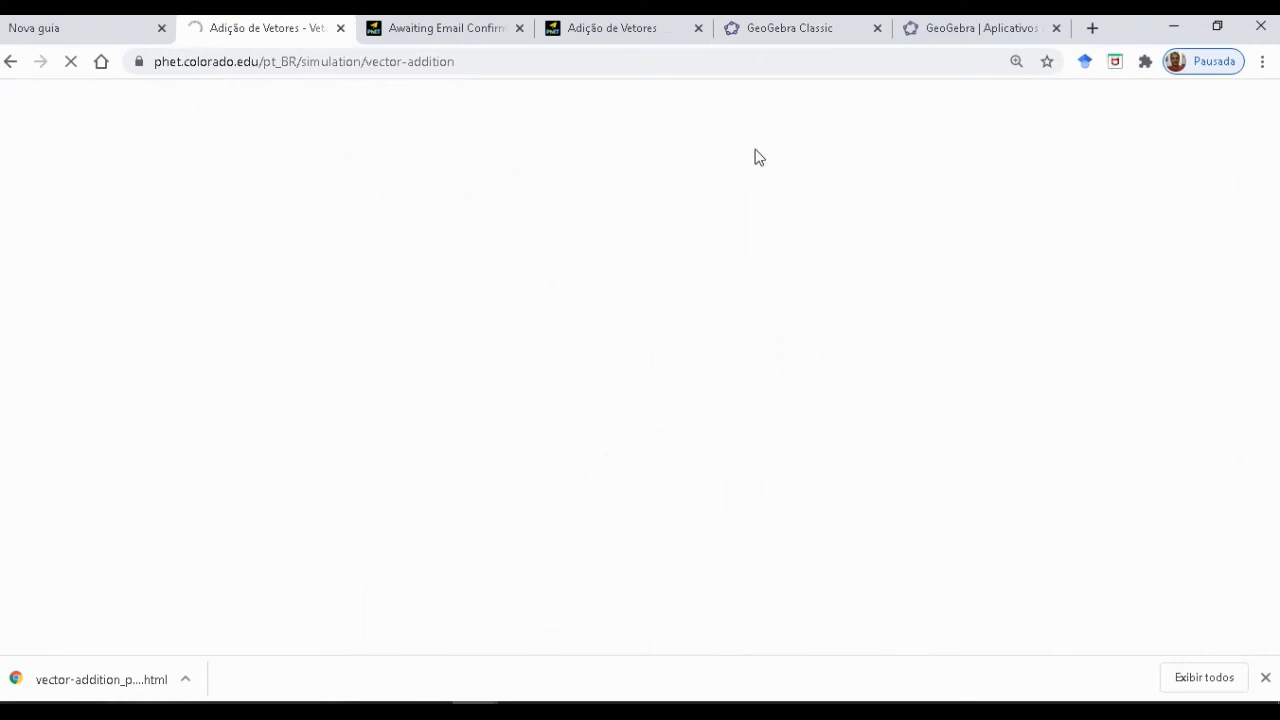
left_click(440, 30)
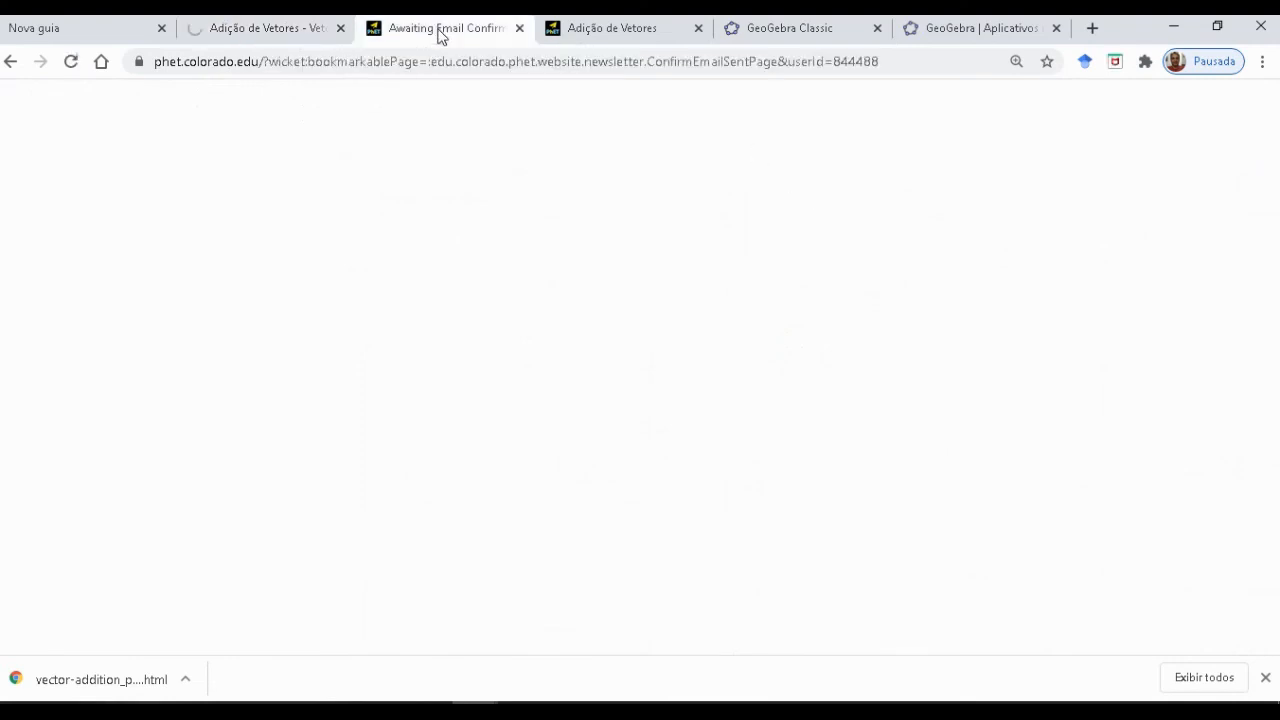
left_click(608, 30)
left_click(808, 32)
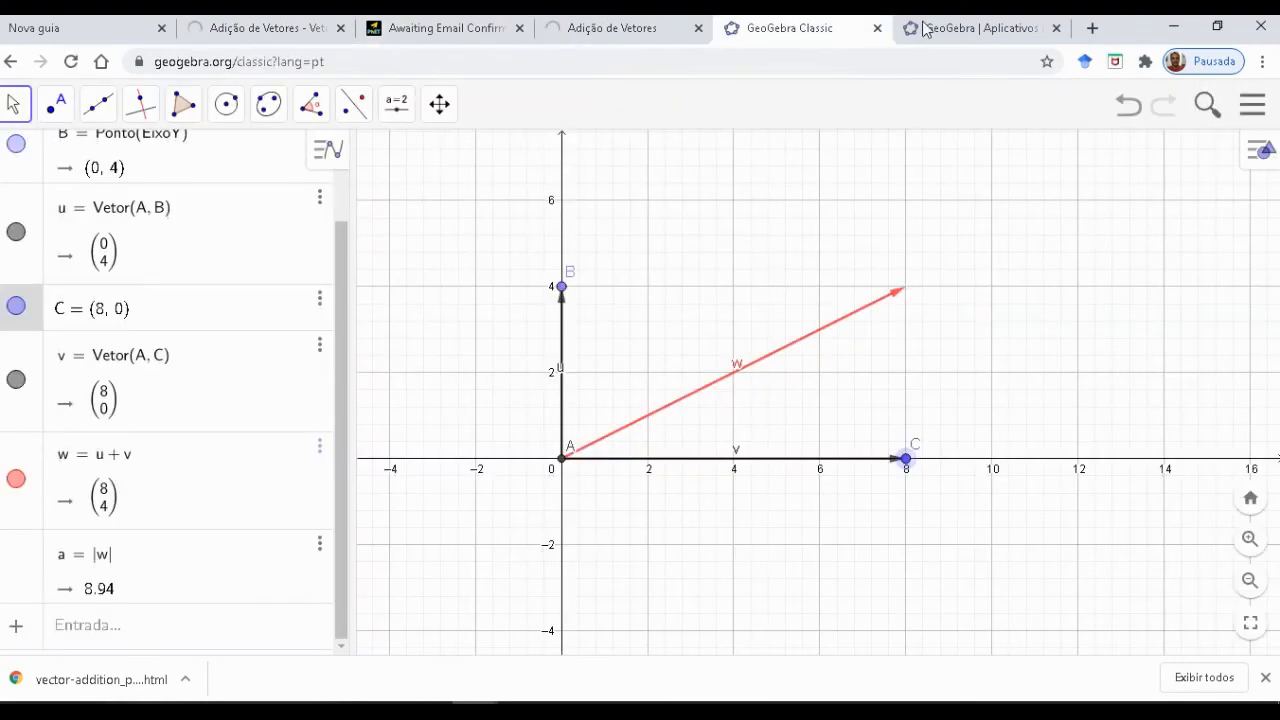
left_click(259, 36)
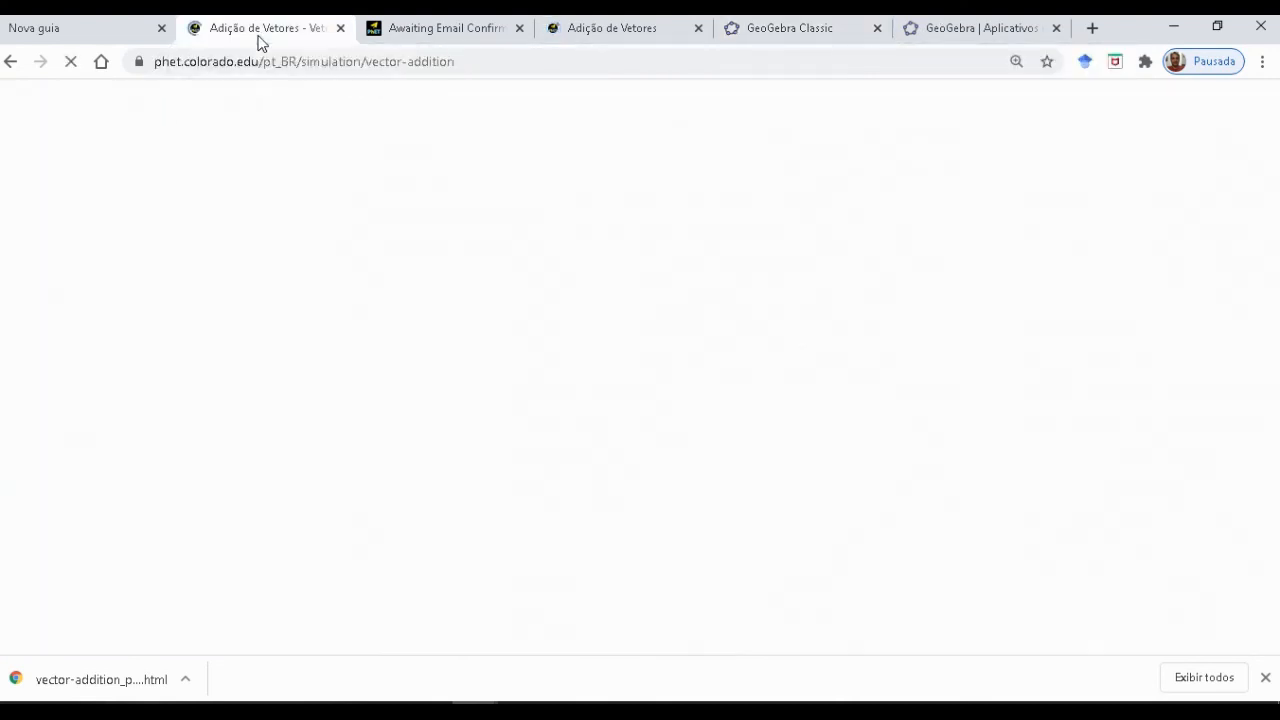
left_click(610, 28)
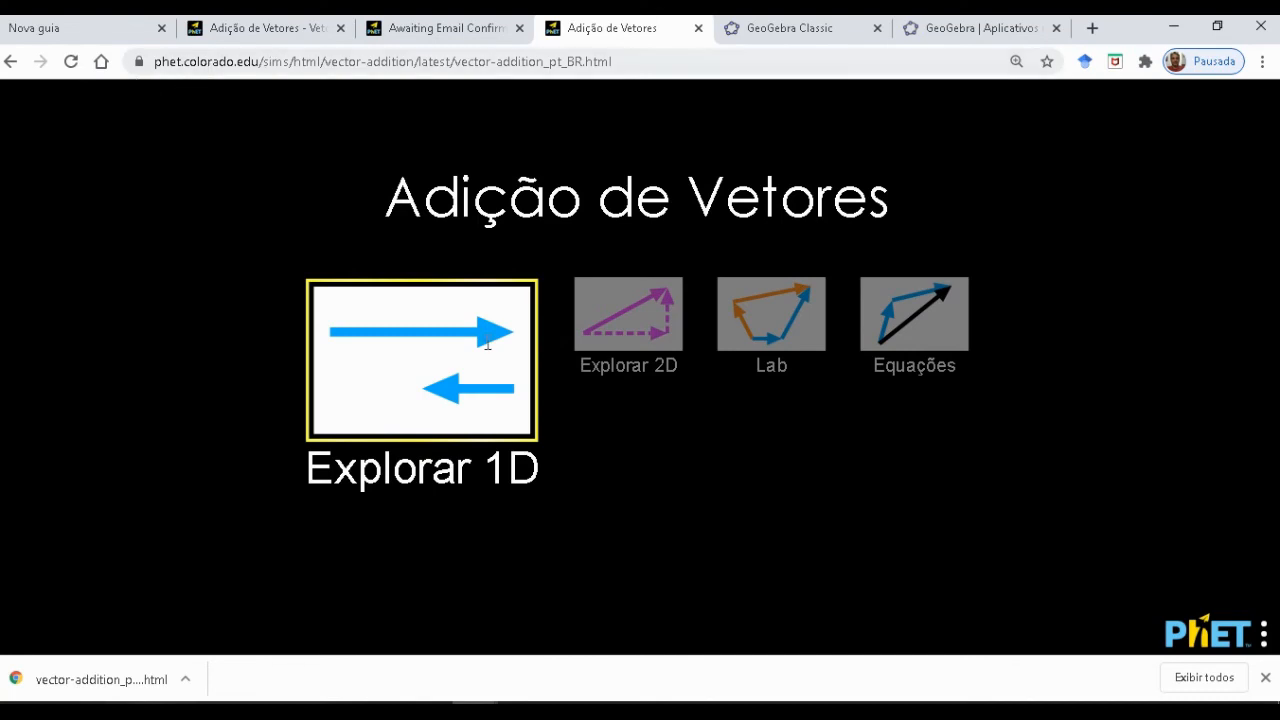
left_click(525, 396)
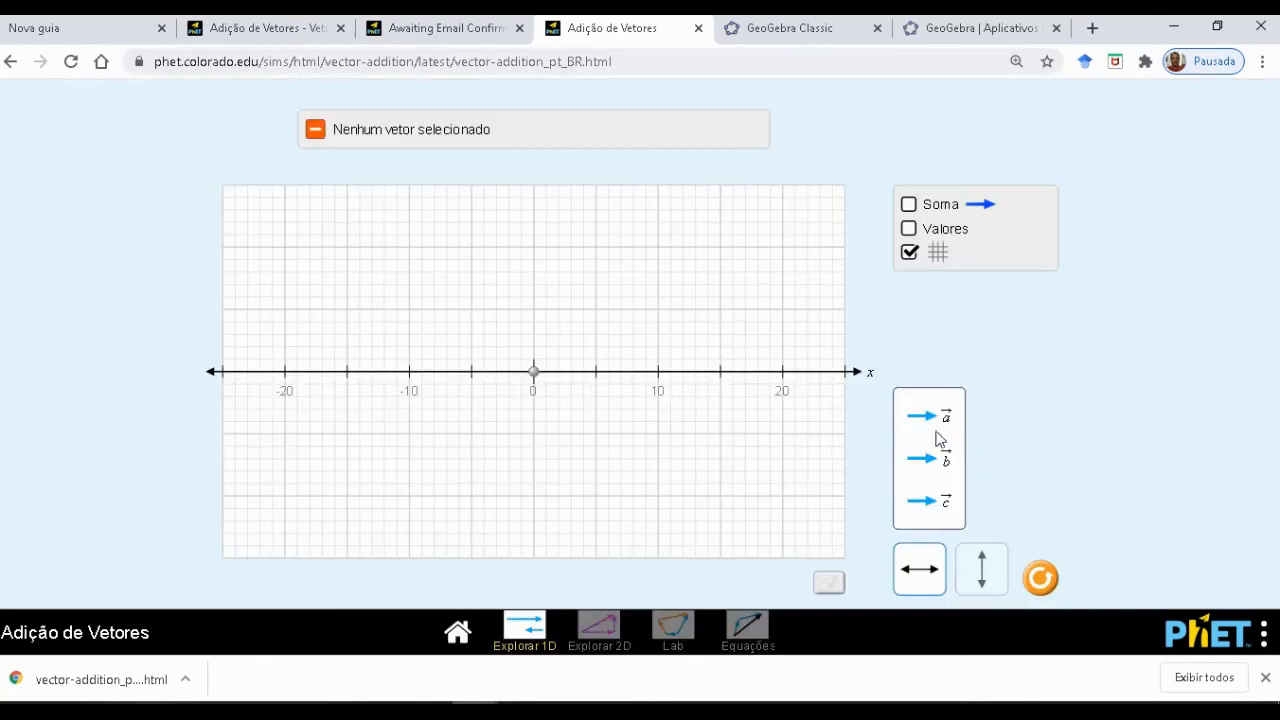
- Place vector a on the x-axis from the origin to 10 and vector b end to end with it from 10 to 20
left_click_drag(920, 416, 546, 382)
left_click_drag(930, 424, 652, 386)
left_click(598, 374)
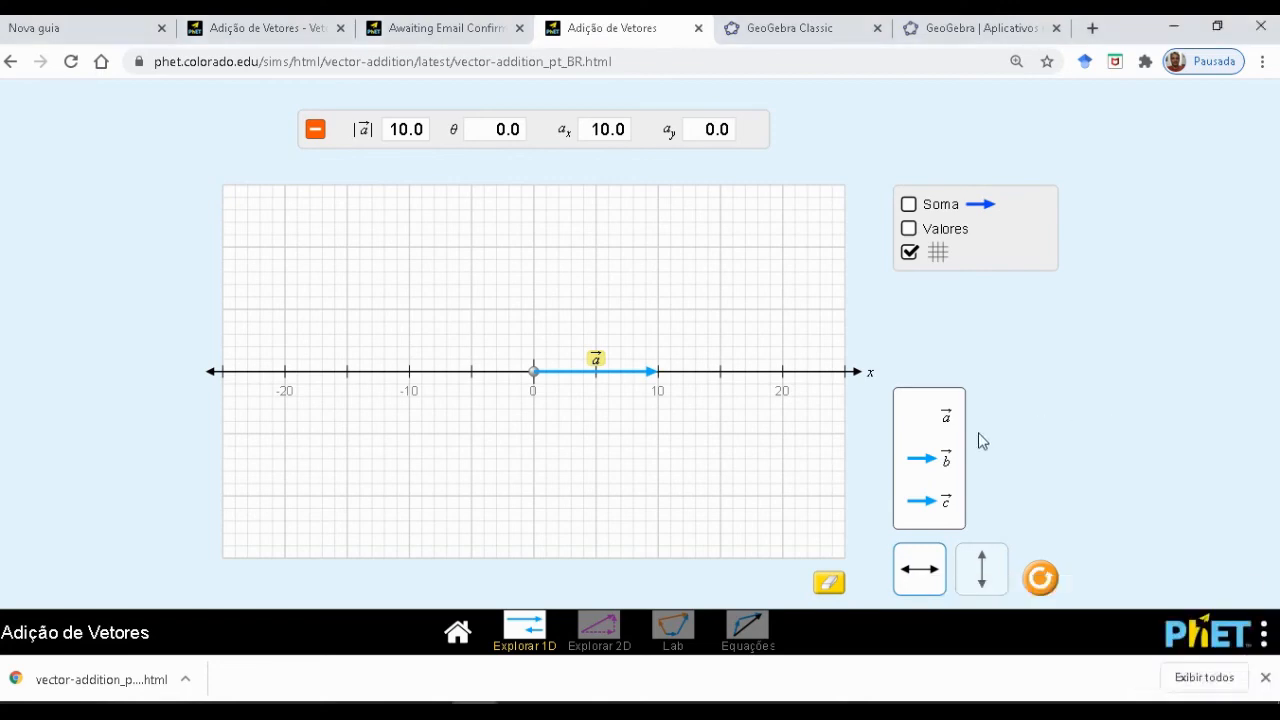
left_click_drag(929, 457, 777, 387)
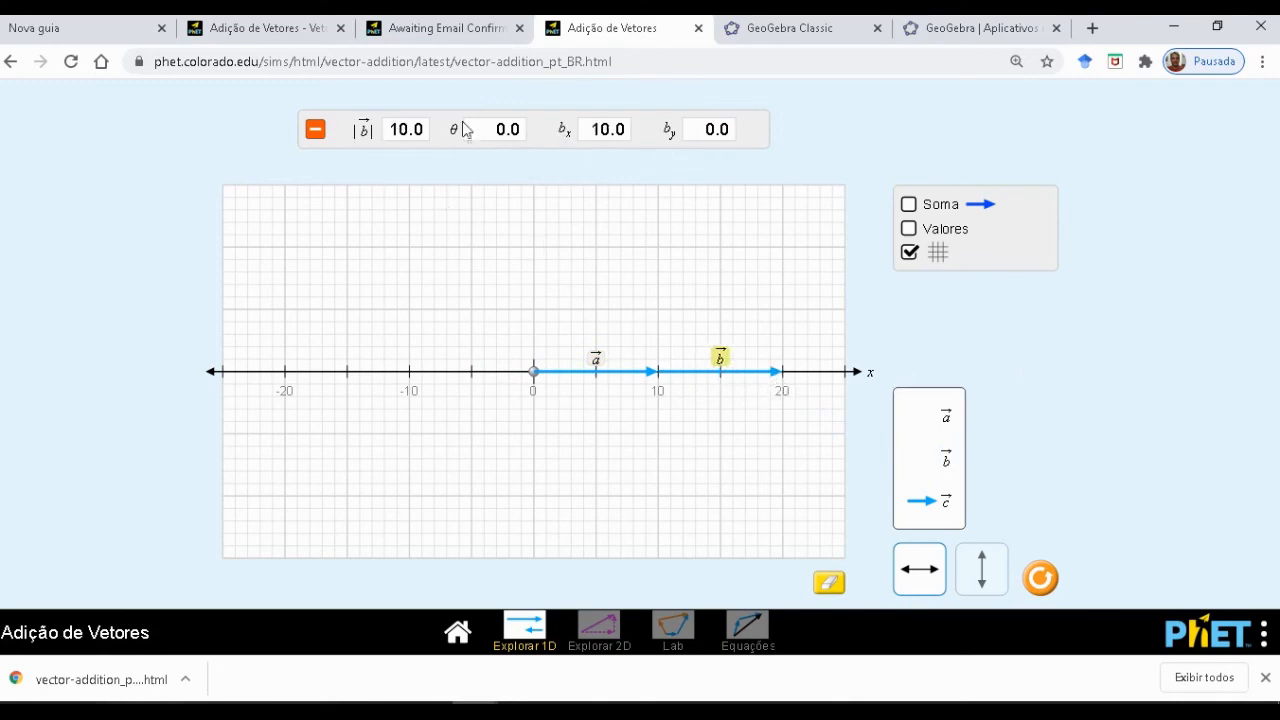
- Show the sum vector (Soma) and switch the 1D graph to vertical vectors along the y-axis
left_click(910, 205)
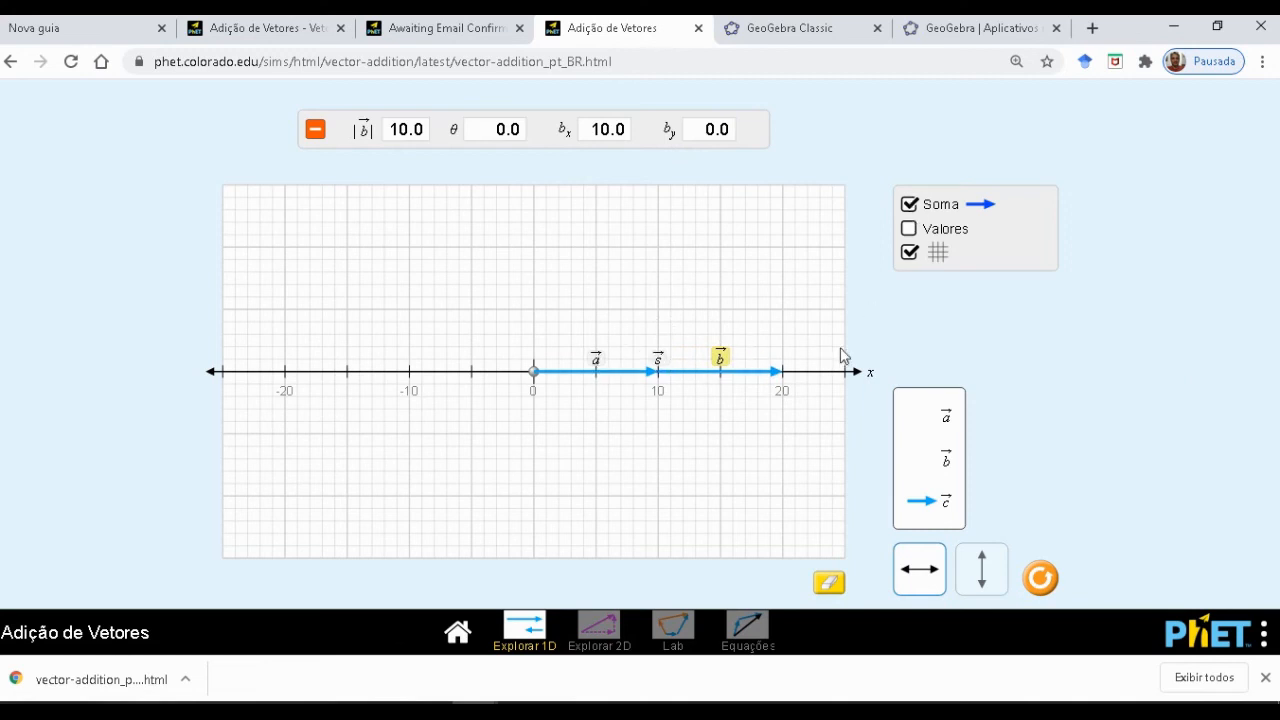
left_click(977, 572)
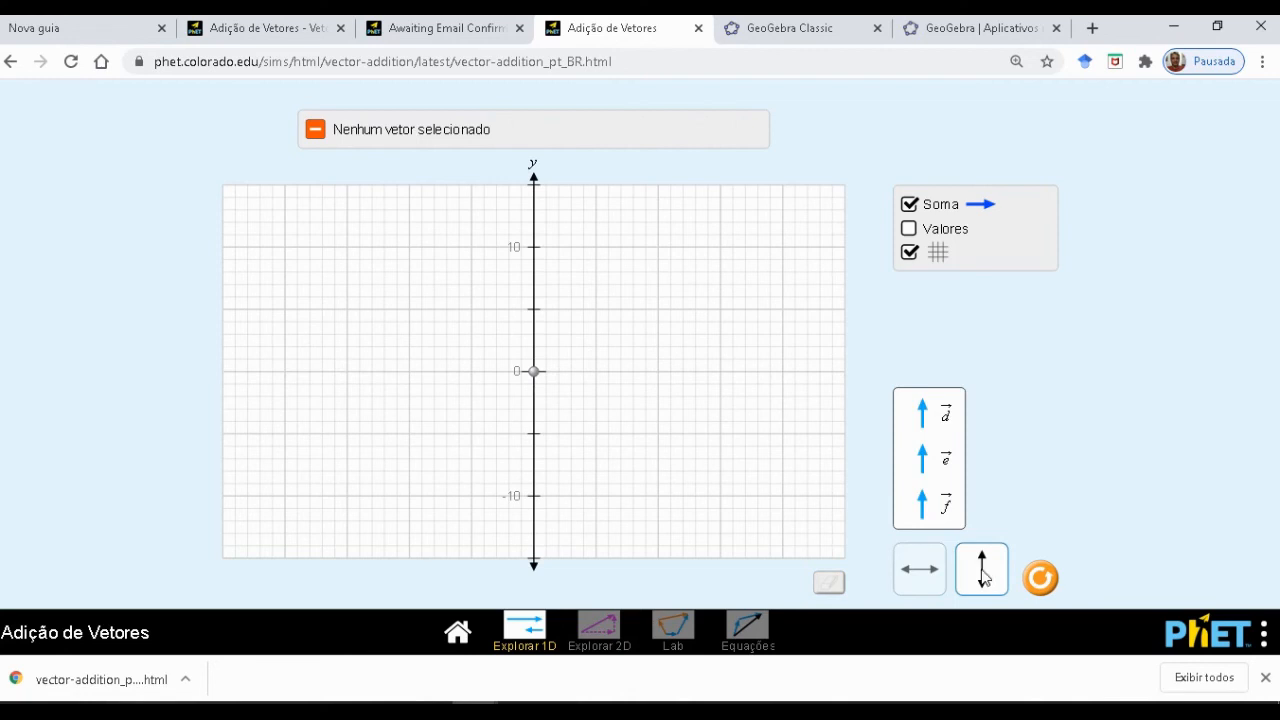
- Switch the 1D graph back to horizontal vectors along the x-axis and reset the simulation
left_click(935, 583)
left_click(1040, 577)
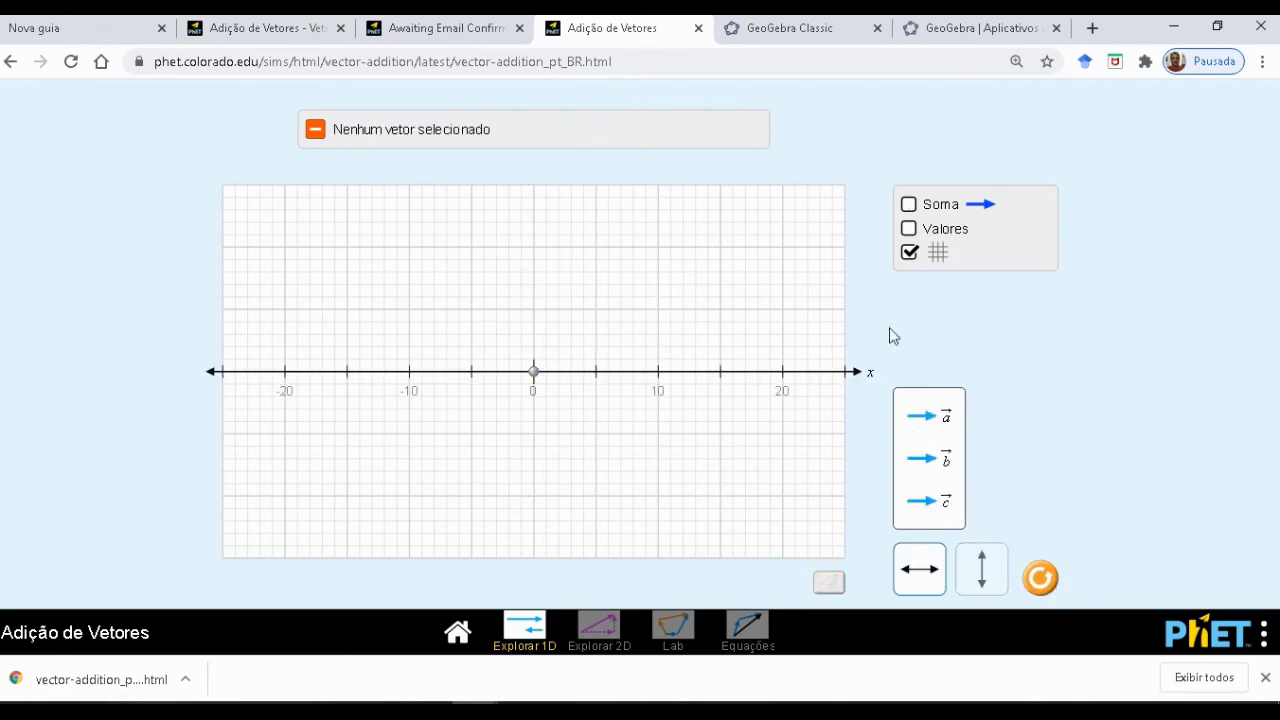
- Try to place vector a at the origin of the x-axis, and turn on the vector values (Valores)
left_click_drag(920, 414, 540, 373)
left_click_drag(936, 423, 935, 422)
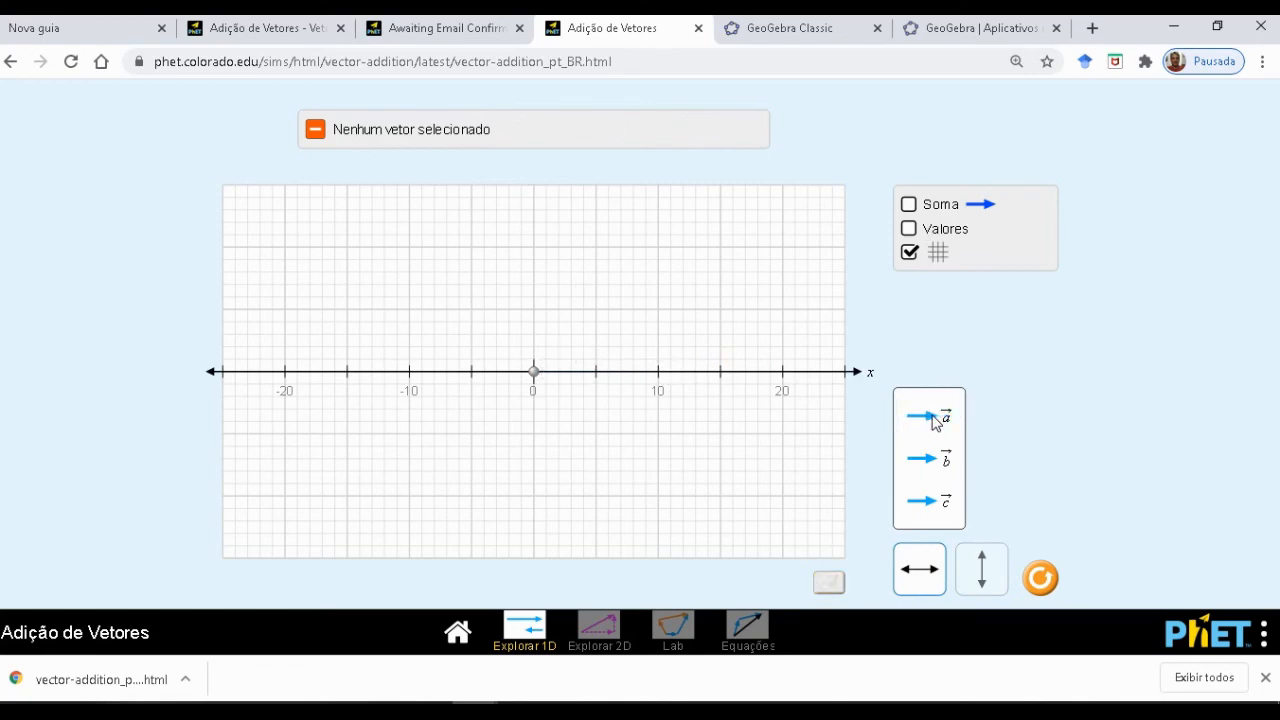
left_click(910, 229)
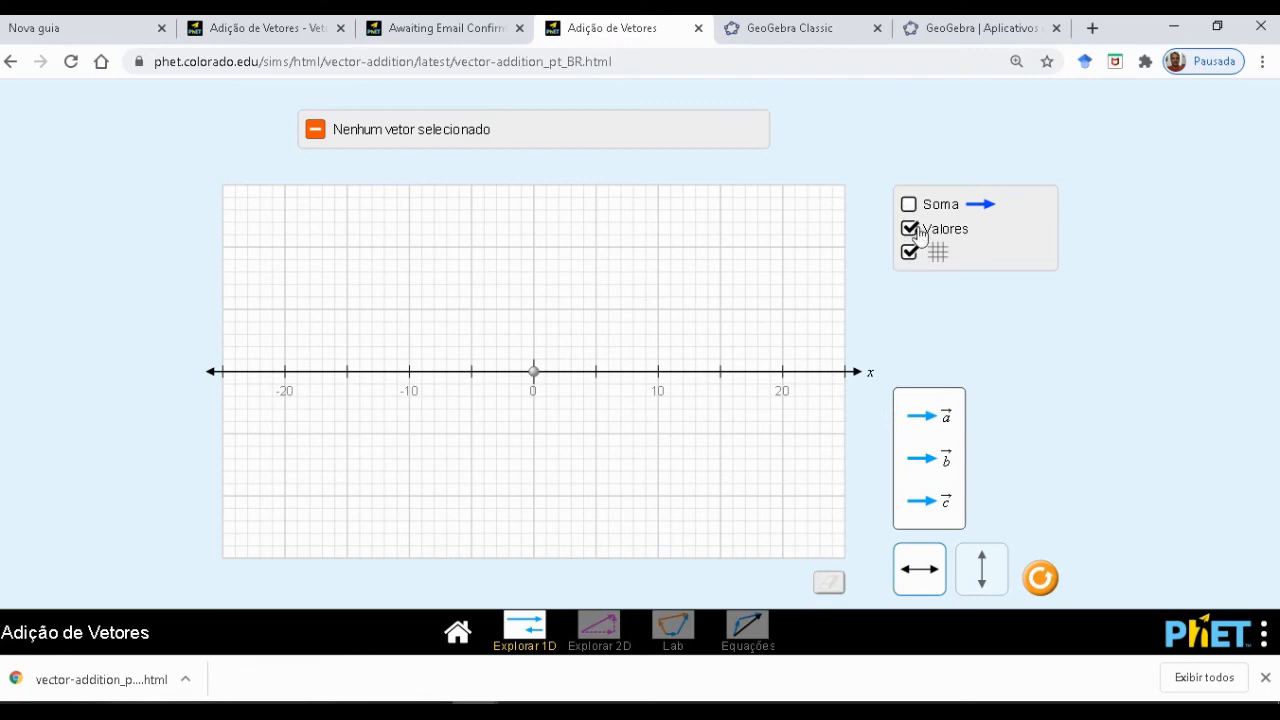
- View the PhET logo enlarged on the open PhET website page and return to the Adição de Vetores simulation
left_click(461, 29)
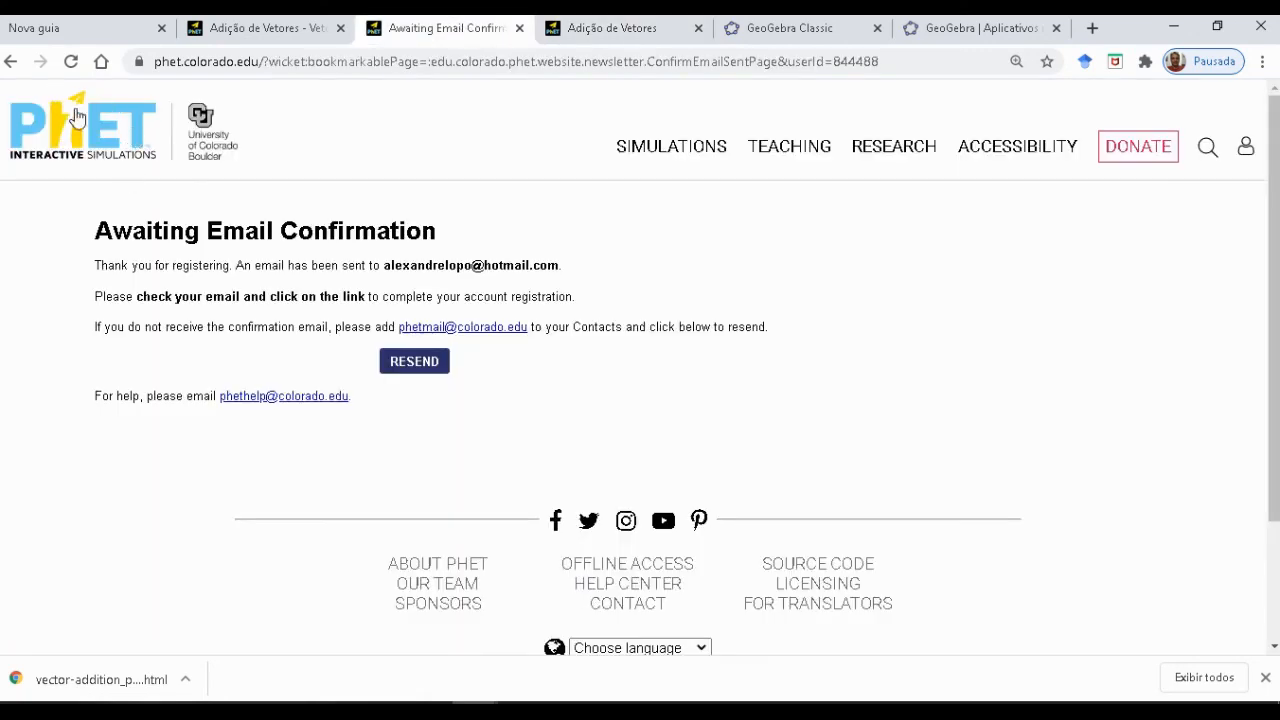
scroll(687, 308, "up", 4)
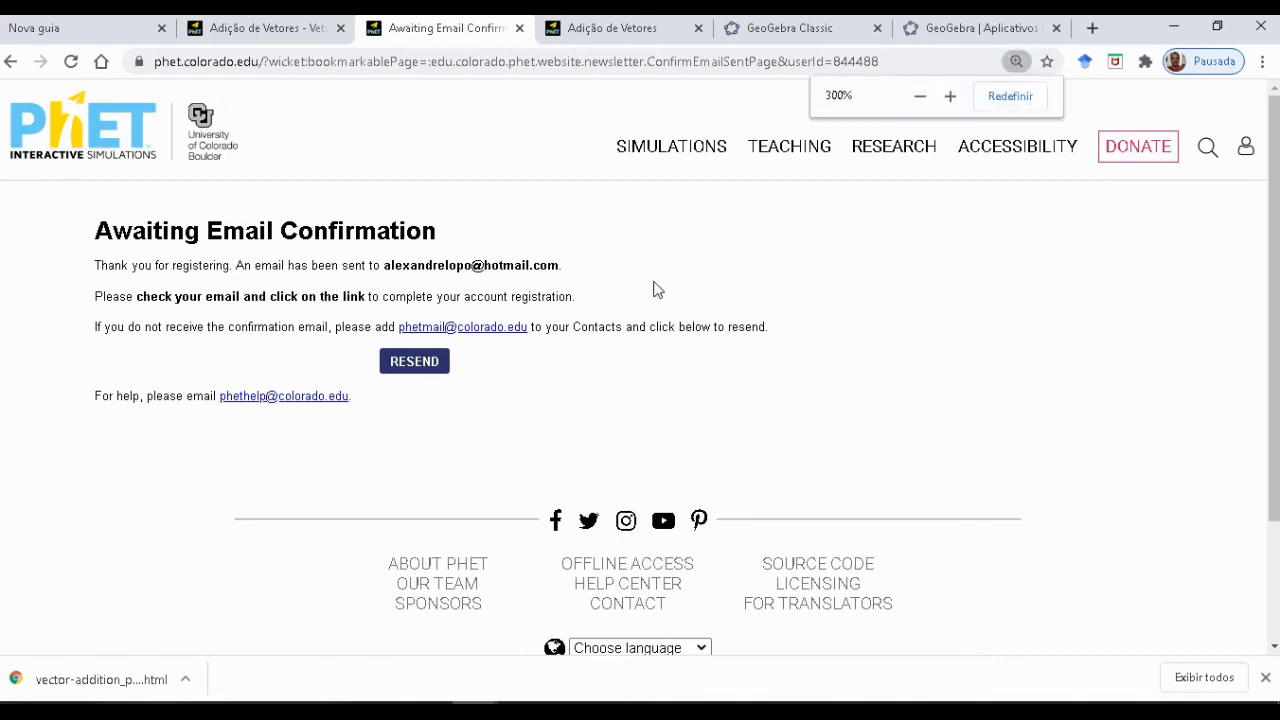
scroll(655, 288, "up", 2)
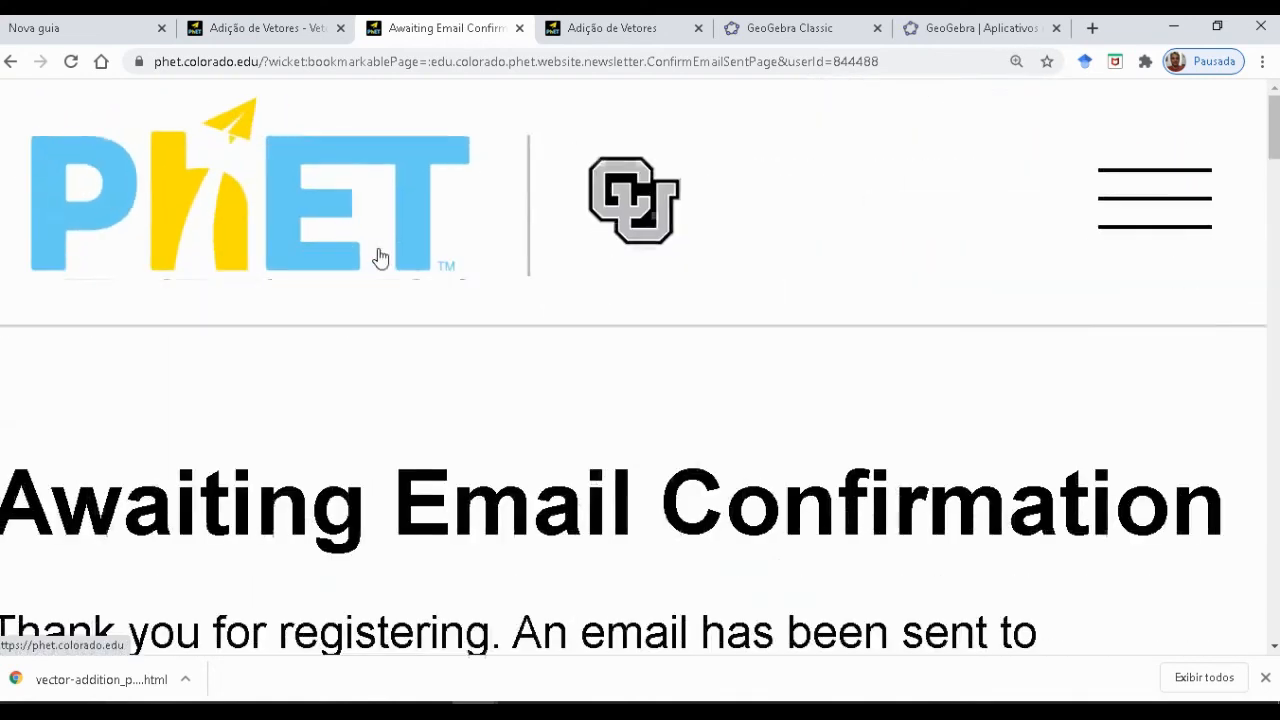
scroll(380, 258, "down", 2)
left_click(603, 32)
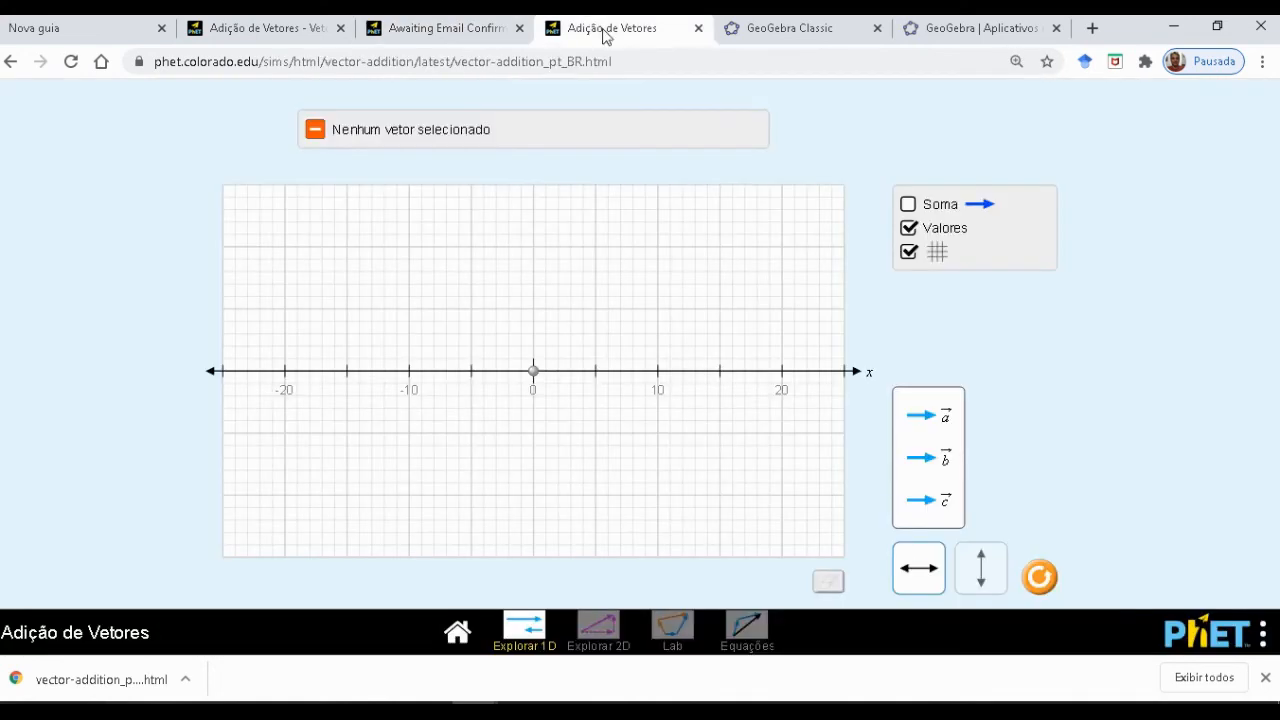